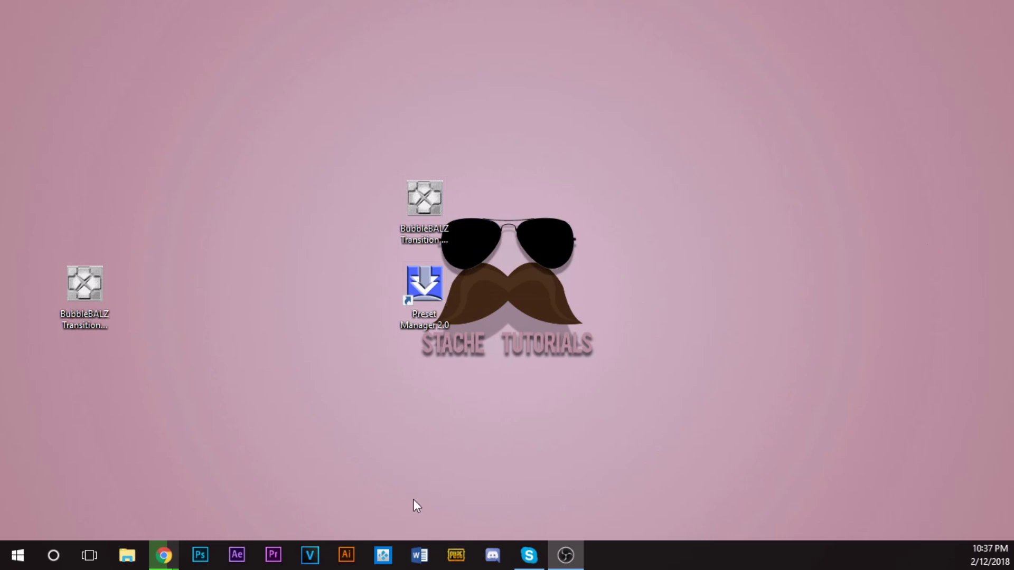
Restore the Chrome window showing the MediaFire download page for presetmngr20k.exe.
mouse_move(163, 553)
click(211, 508)
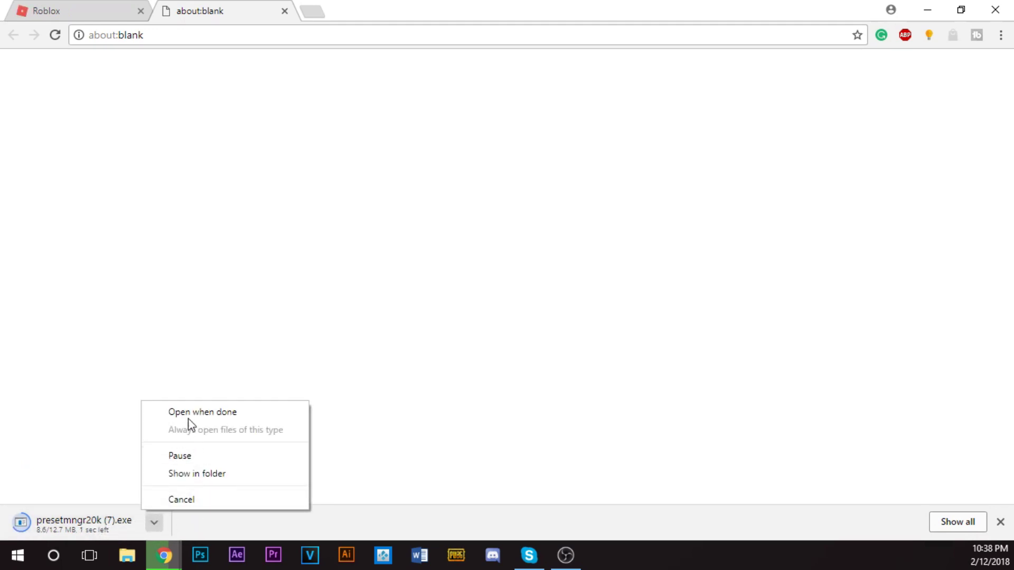
Pause the presetmngr20k.exe download and minimize Chrome to reveal the desktop.
click(193, 455)
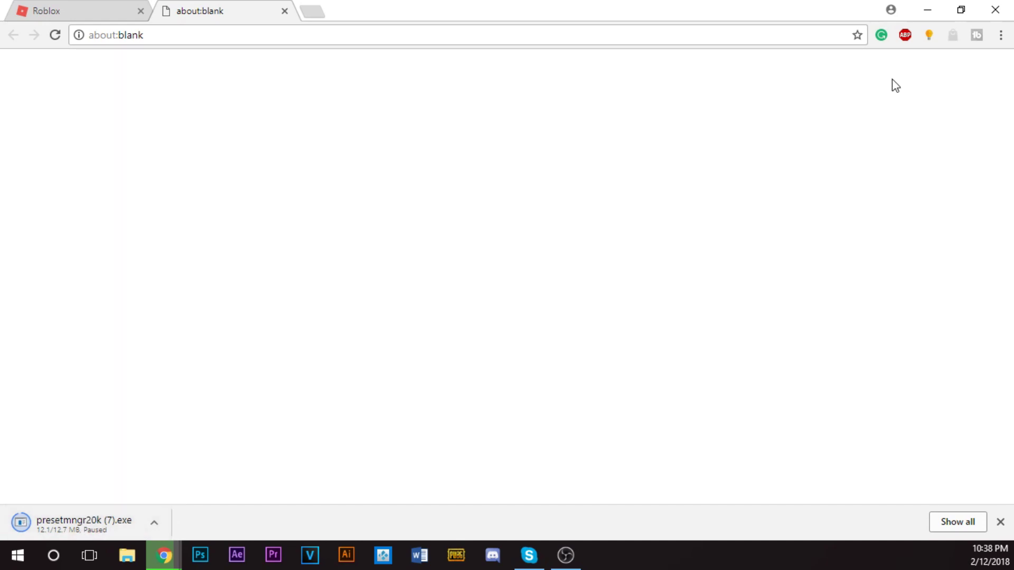
click(936, 8)
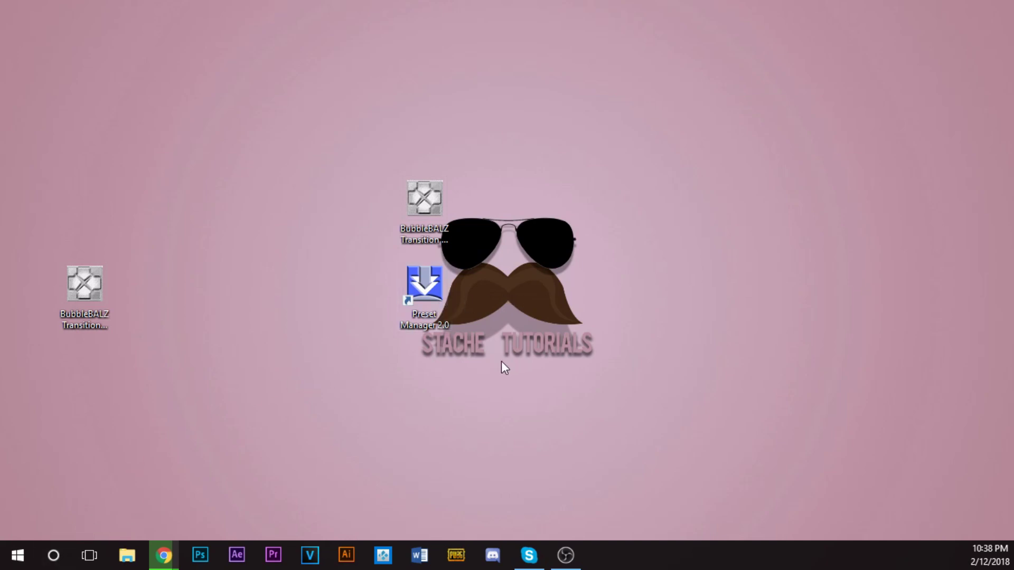
Launch Preset Manager 2.0 from its desktop shortcut and centre its Untitled window.
double_click(419, 305)
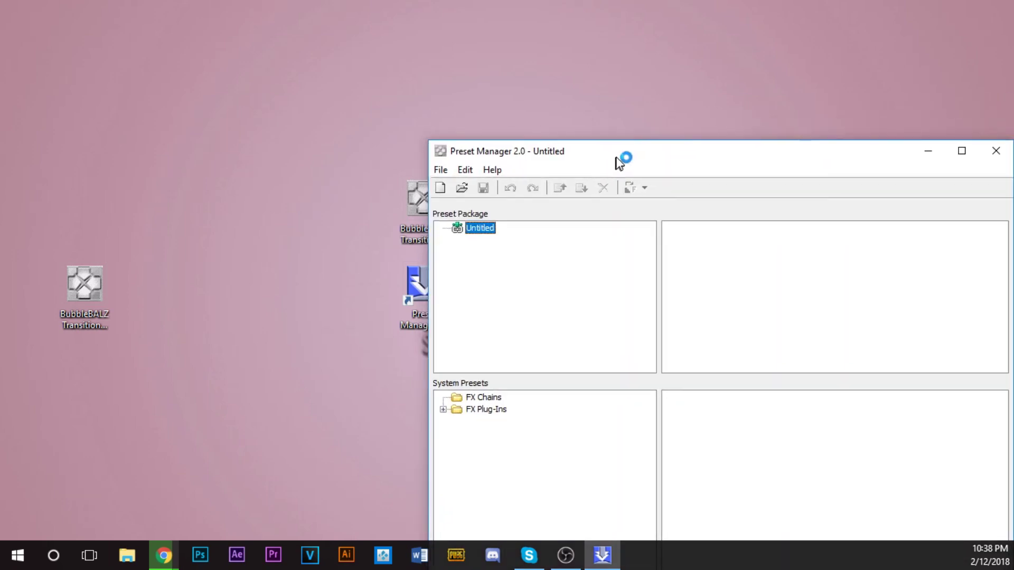
drag(612, 157, 415, 62)
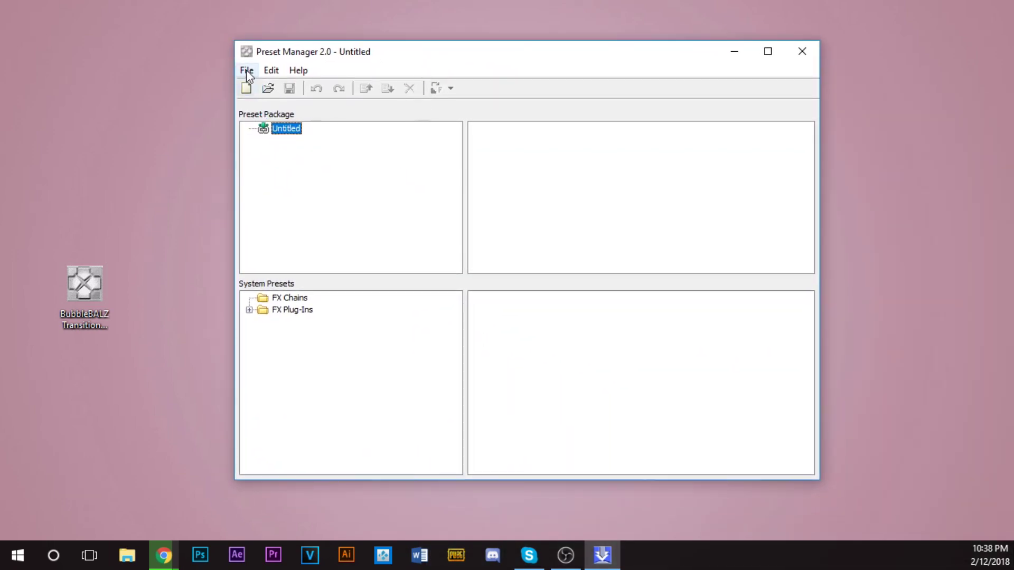
Open the BubbleBALZ Transition FREE Pack V2.sfpreset package from the Desktop.
click(270, 90)
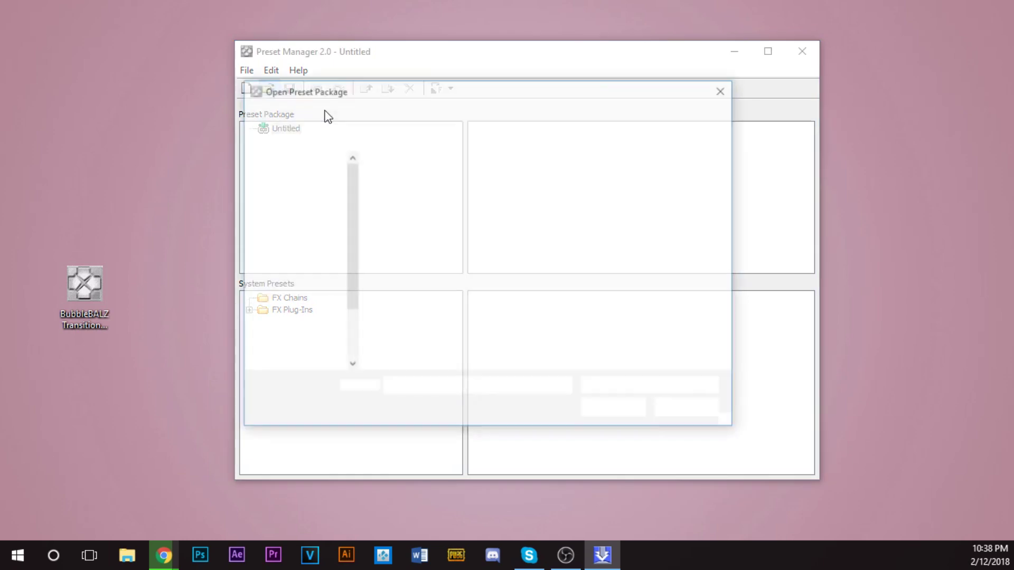
scroll(419, 234, down, 3)
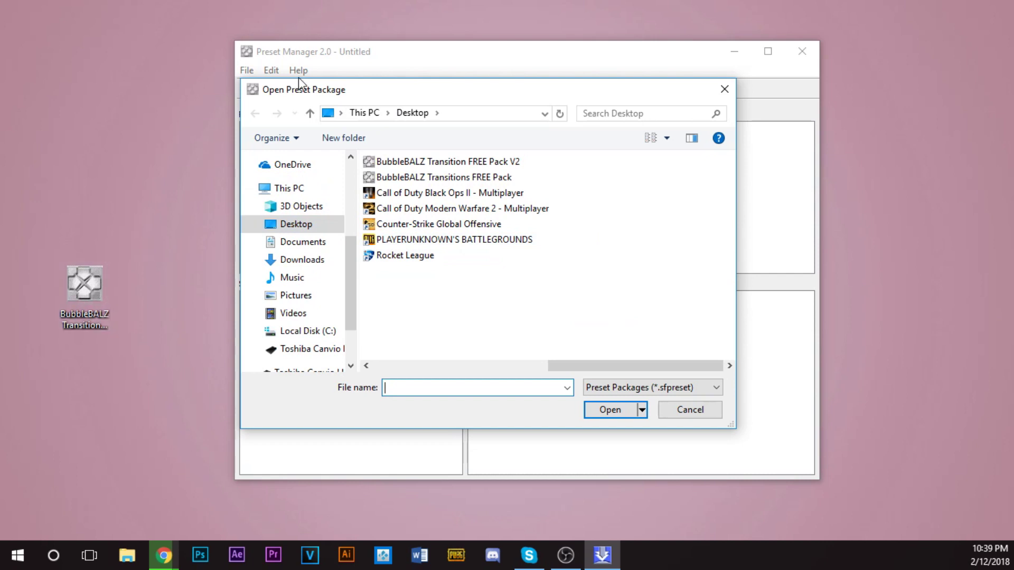
click(543, 44)
drag(449, 100, 807, 97)
click(65, 303)
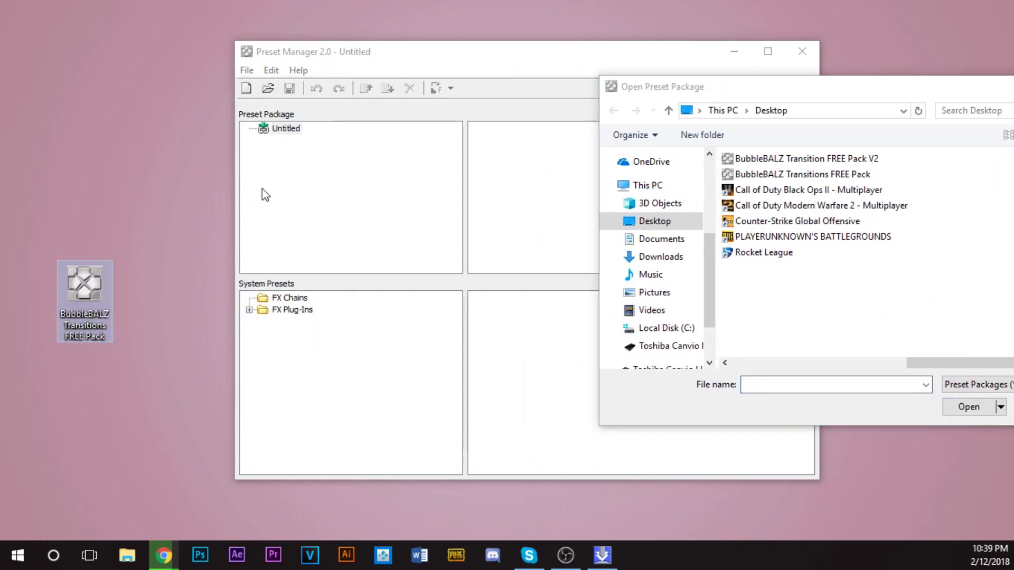
drag(760, 88, 624, 106)
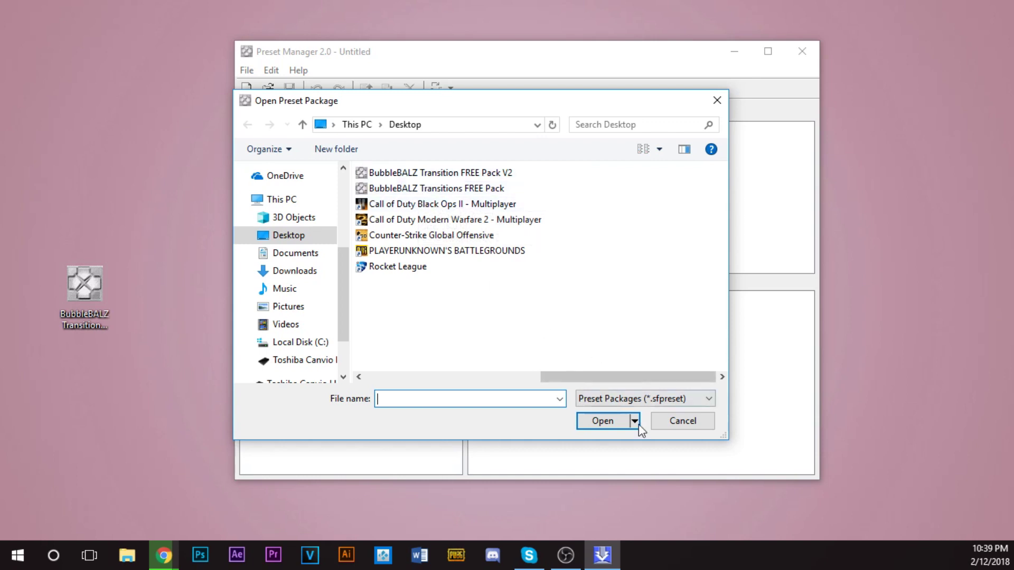
click(445, 174)
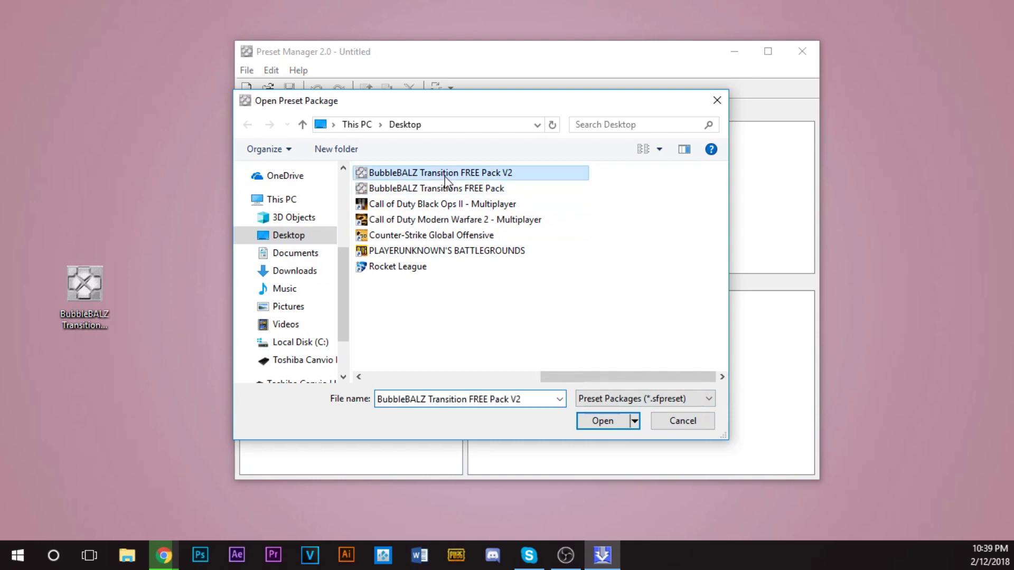
click(603, 421)
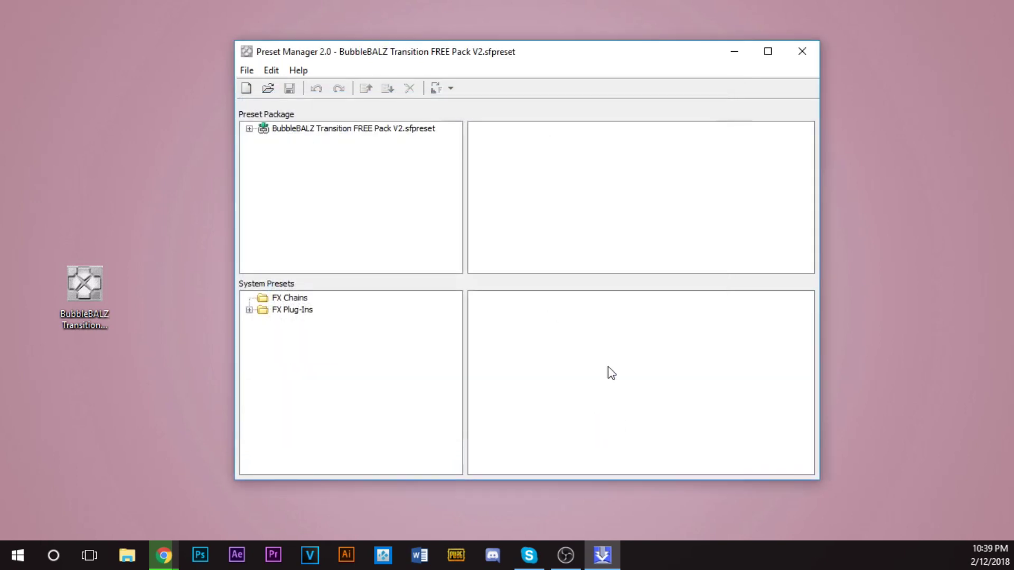
Open the package's FX Chains folder, select all eight Smooth Transition presets, and choose Copy to System.
click(326, 137)
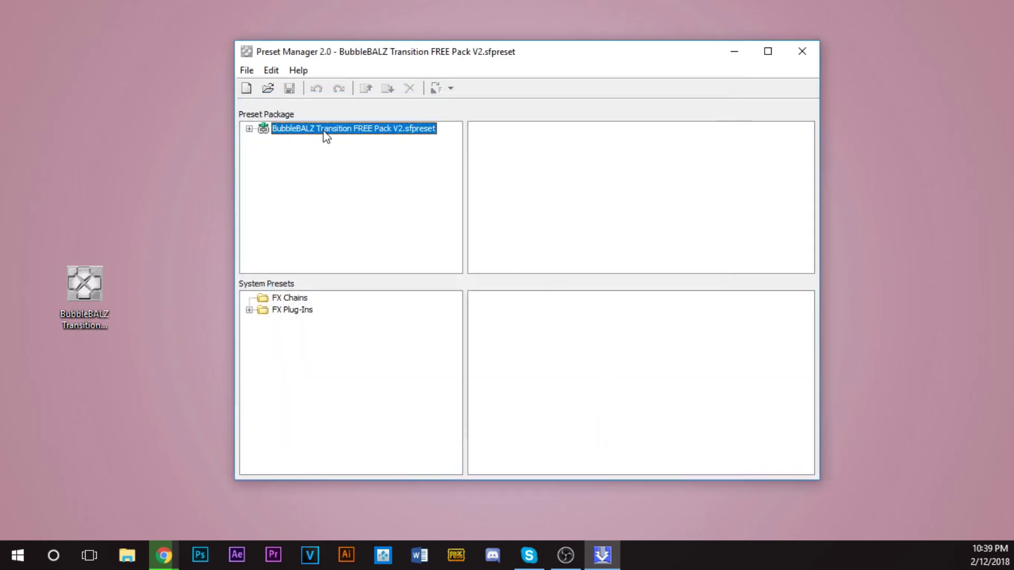
double_click(504, 132)
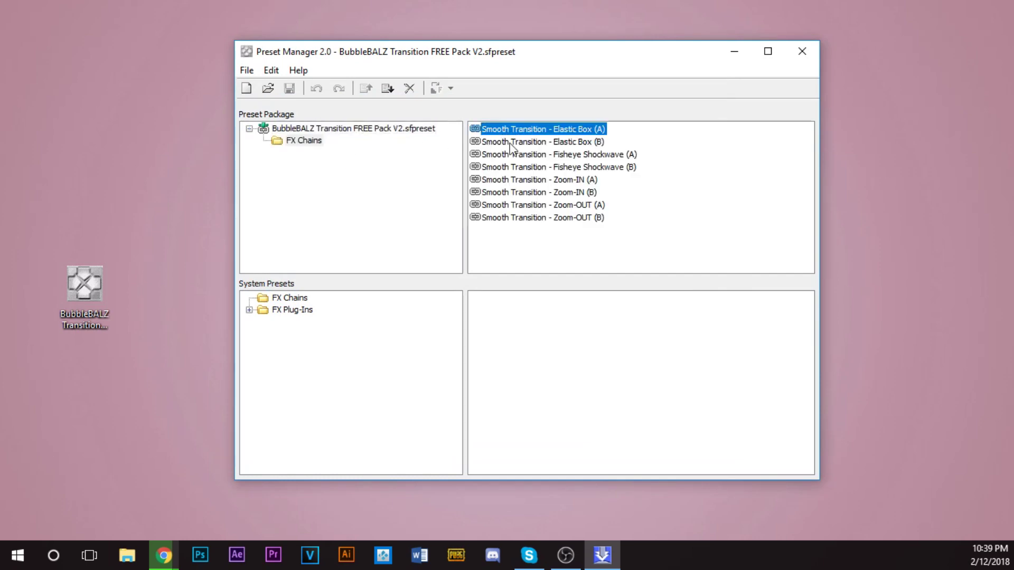
click(549, 258)
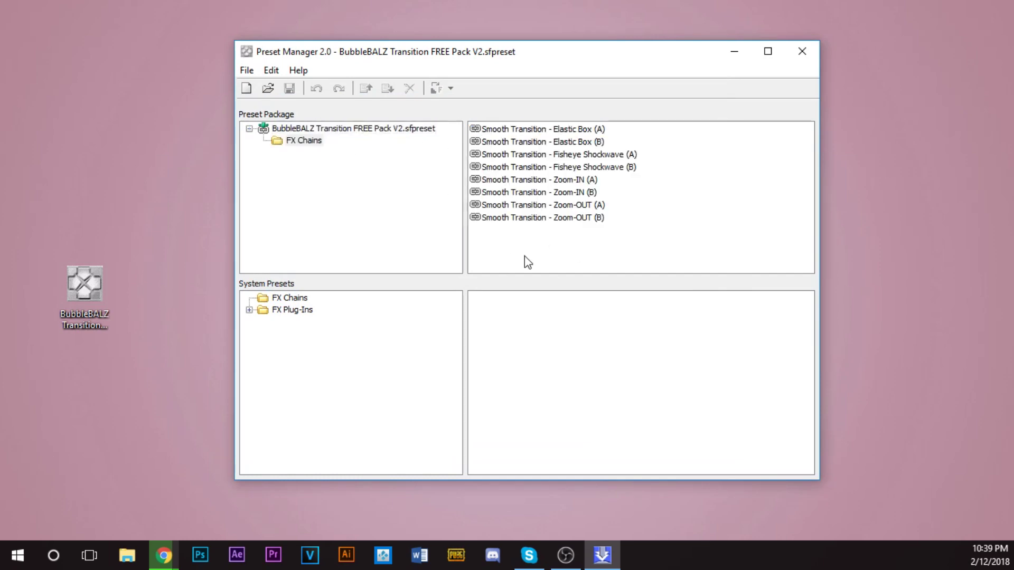
drag(526, 258, 554, 122)
click(545, 251)
click(250, 129)
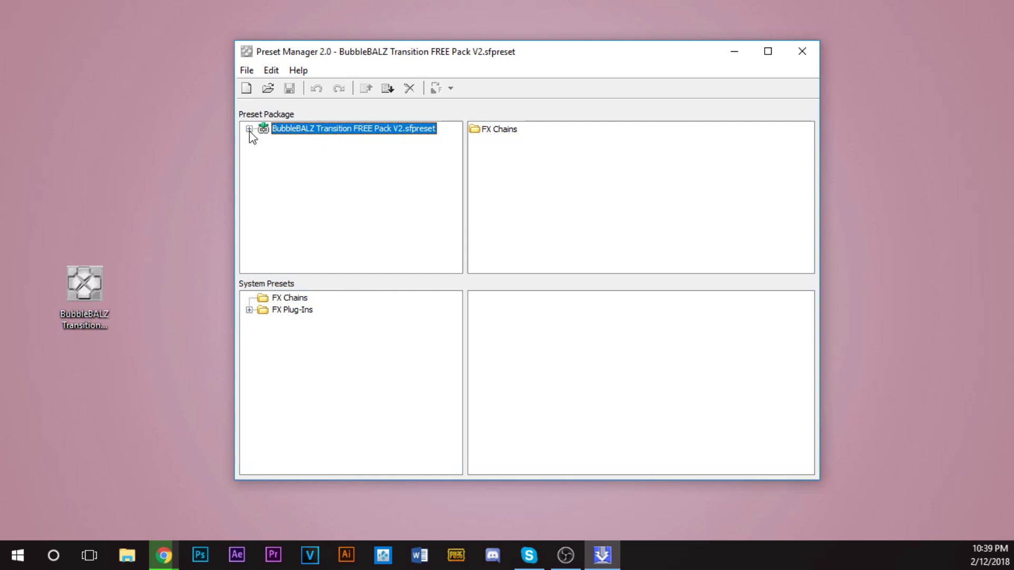
click(249, 130)
click(292, 142)
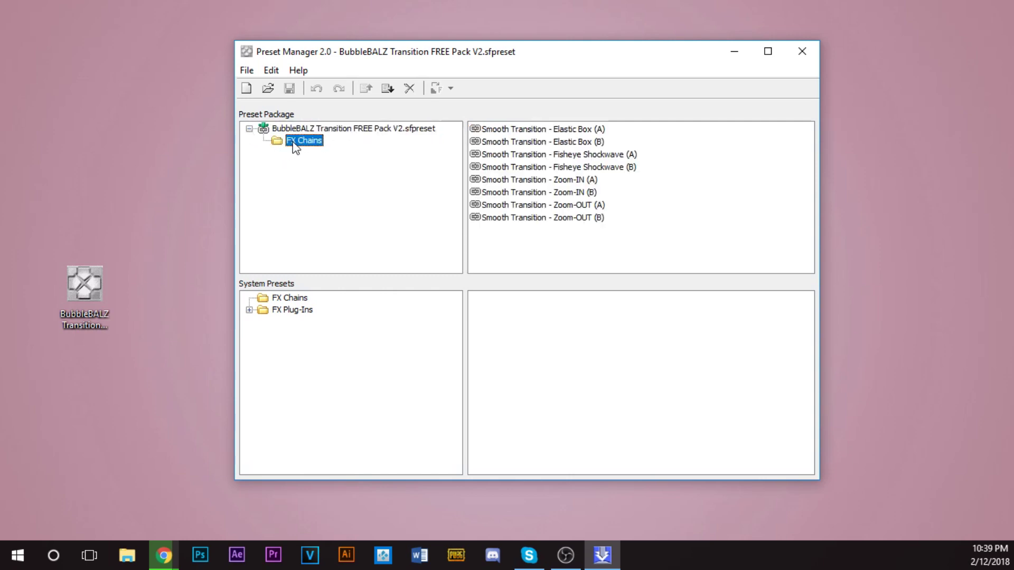
click(562, 240)
drag(561, 248, 531, 115)
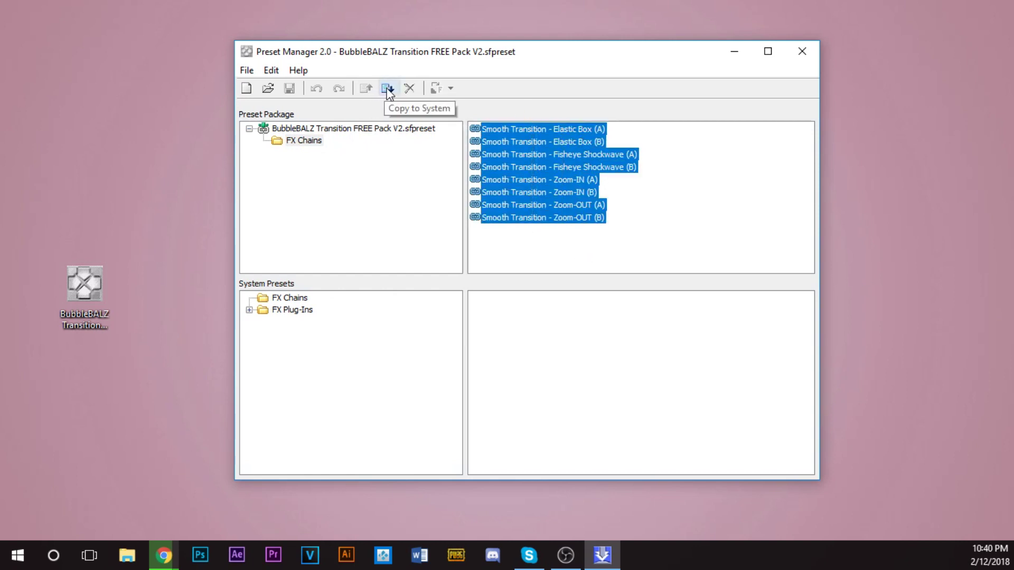
click(389, 91)
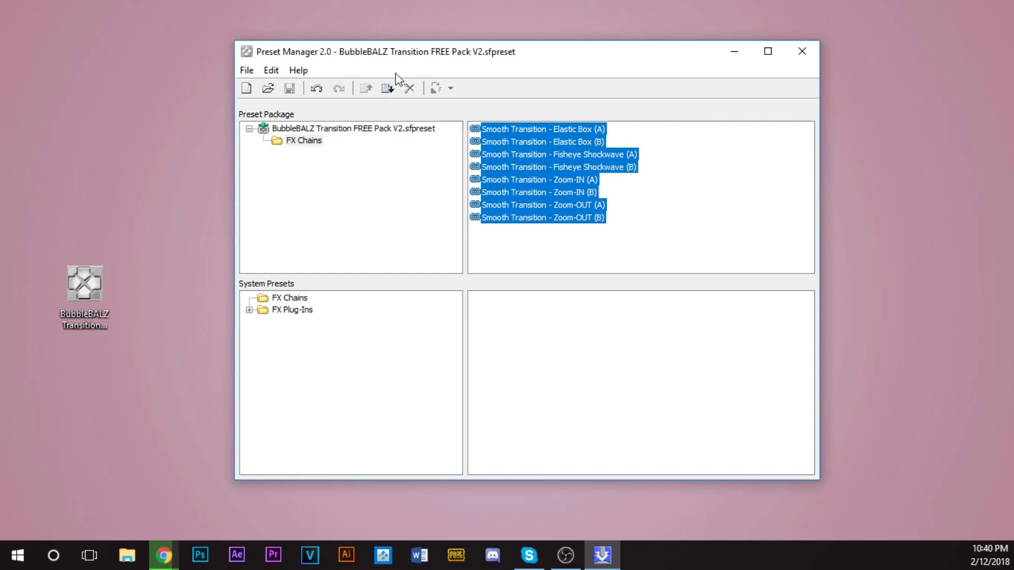
Copy the presets to system FX Chains with No to All, verify them, then close Preset Manager.
click(388, 89)
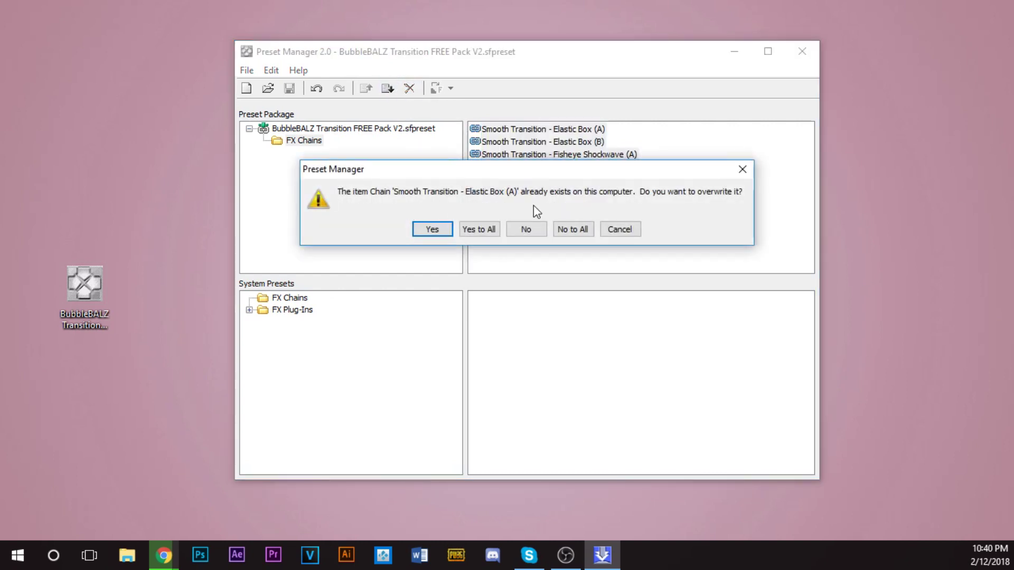
click(573, 229)
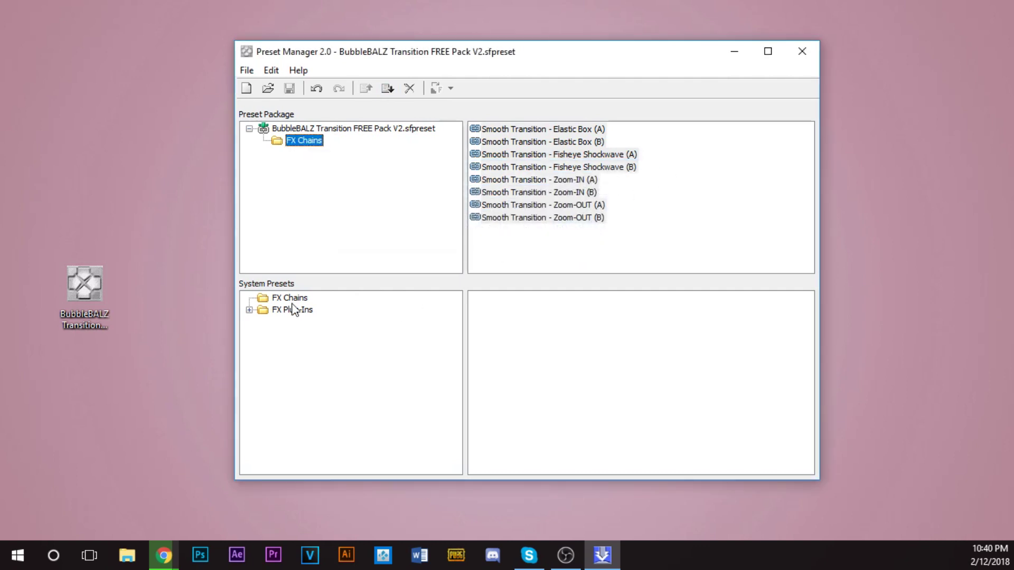
click(249, 310)
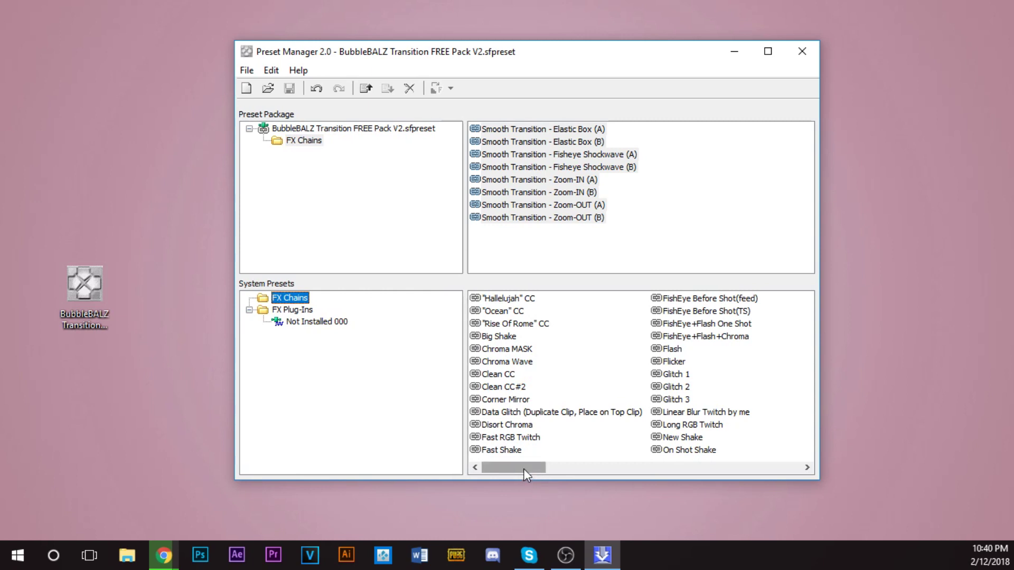
drag(523, 468, 636, 468)
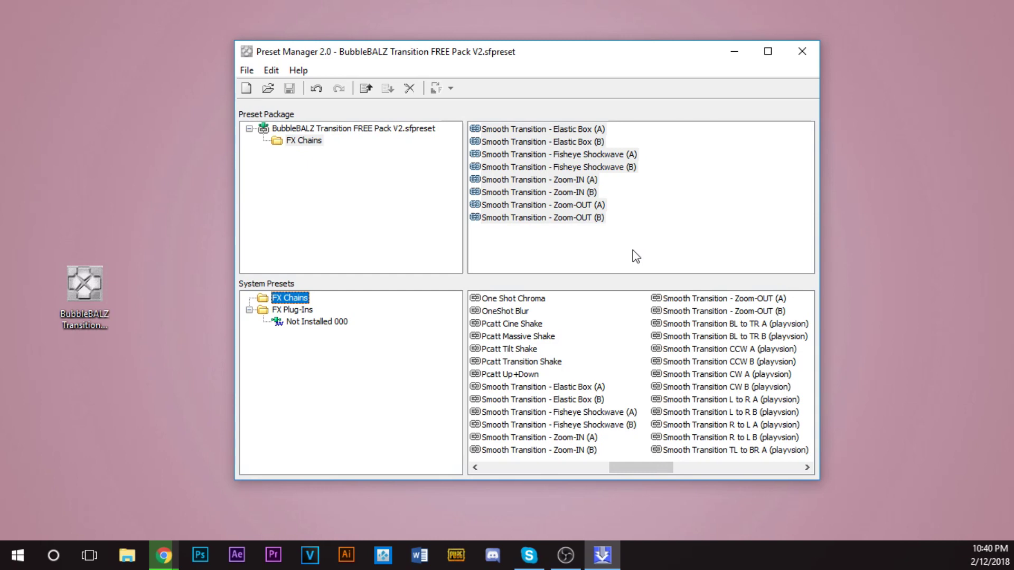
click(802, 51)
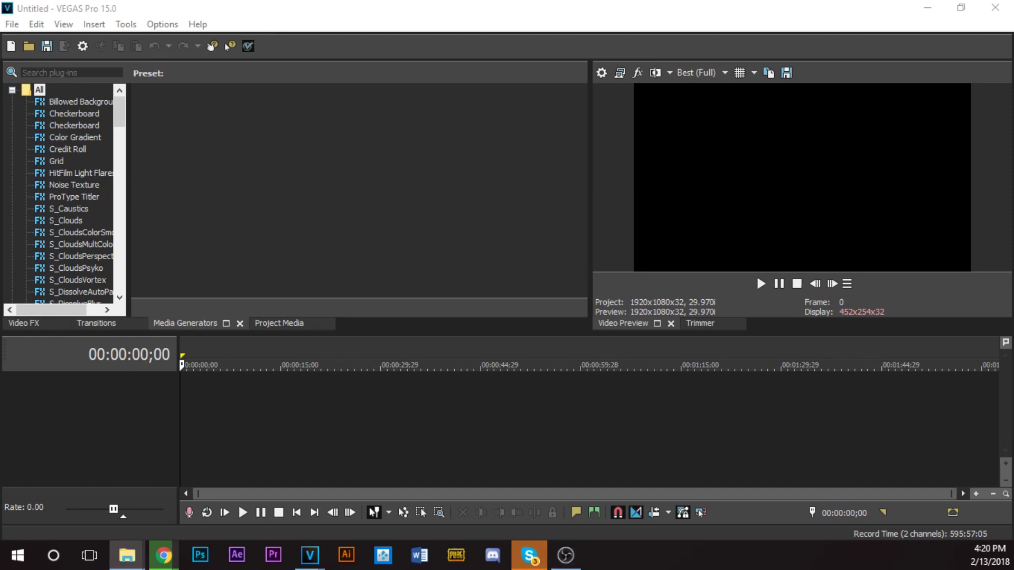
Drop both skate clips from Explorer onto a new timeline track and select the first clip.
drag(1012, 401, 310, 401)
click(319, 397)
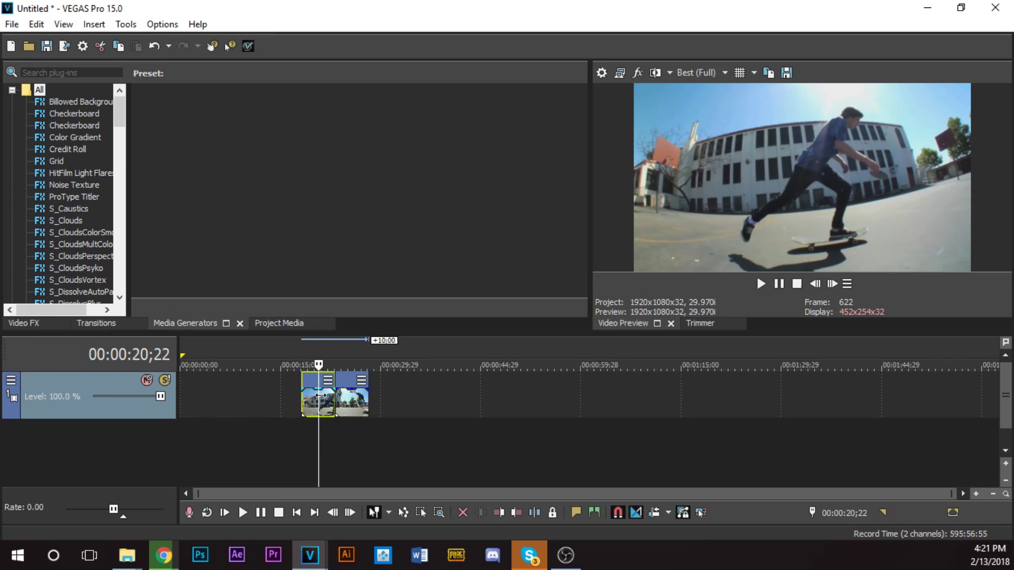
click(318, 395)
scroll(350, 411, up, 2)
scroll(351, 410, up, 3)
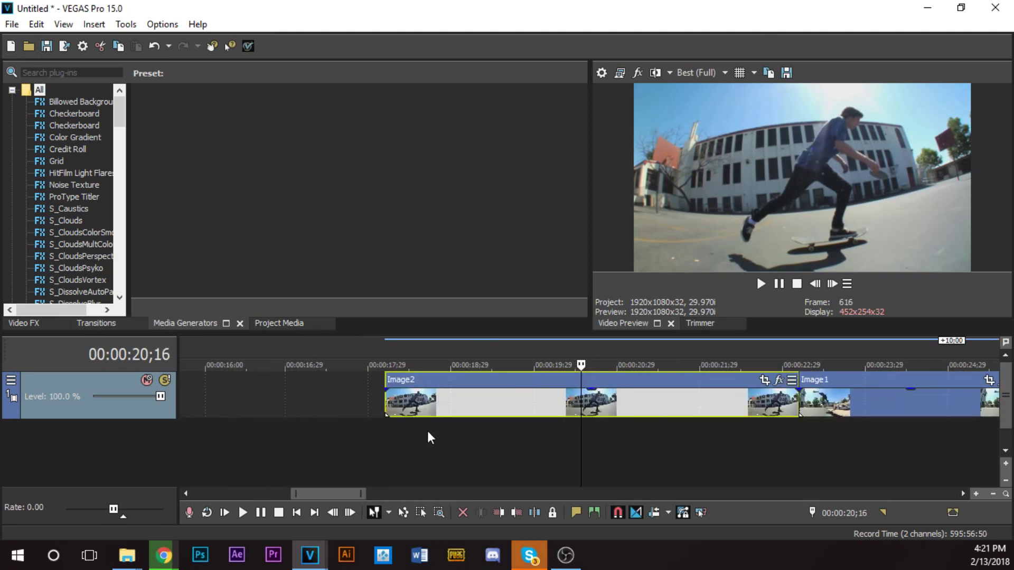
click(652, 407)
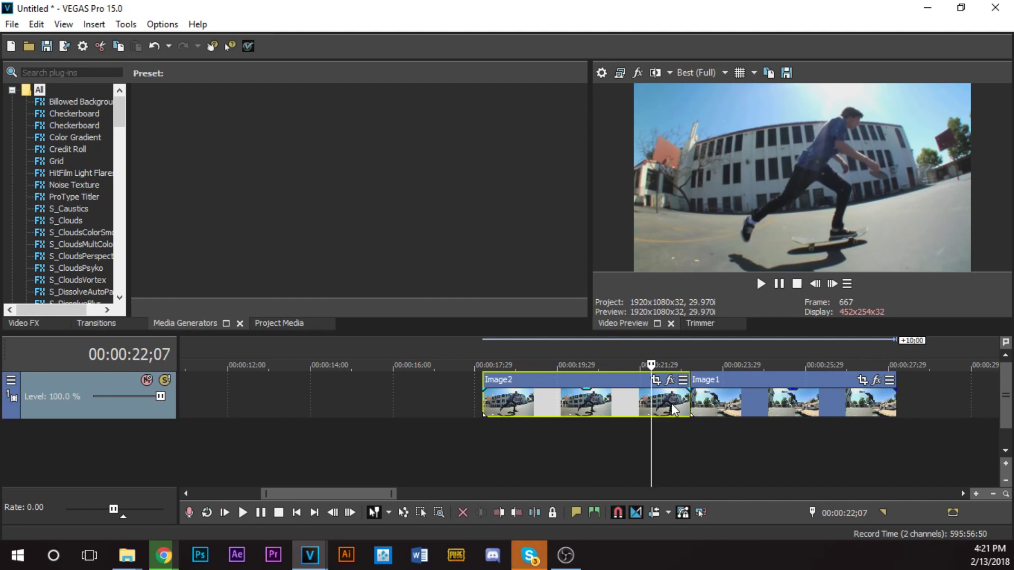
click(671, 404)
click(722, 404)
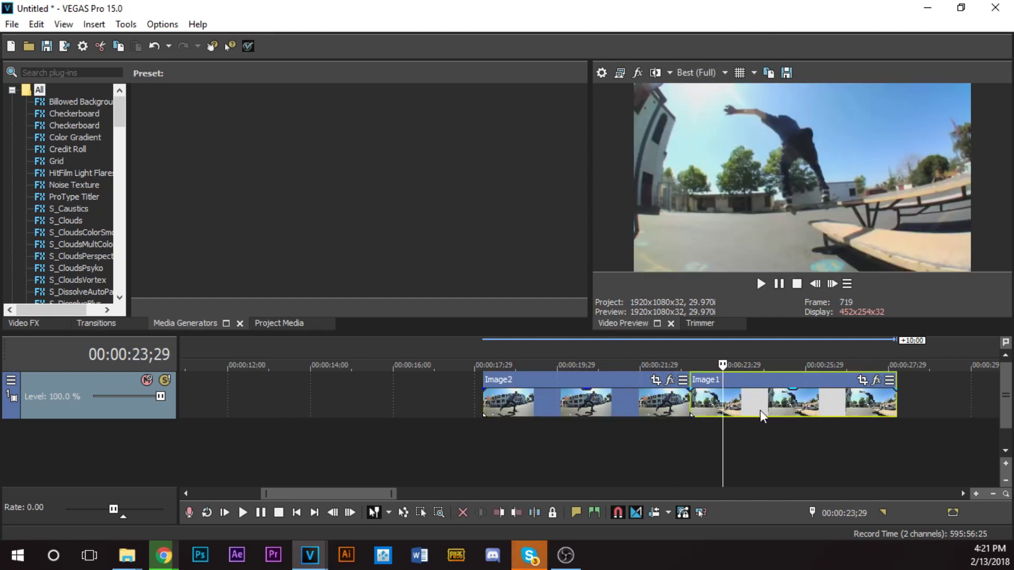
click(674, 404)
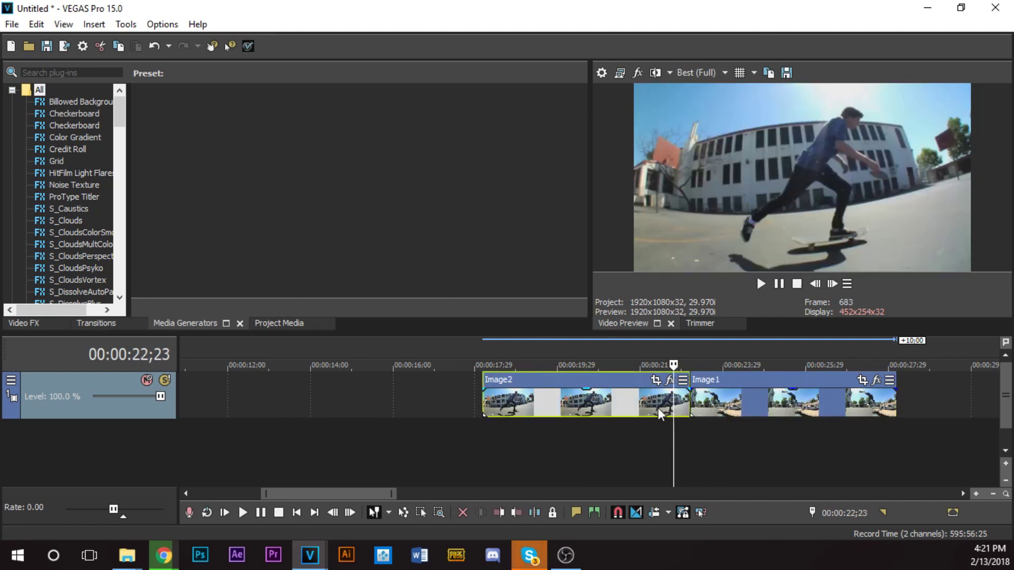
click(670, 380)
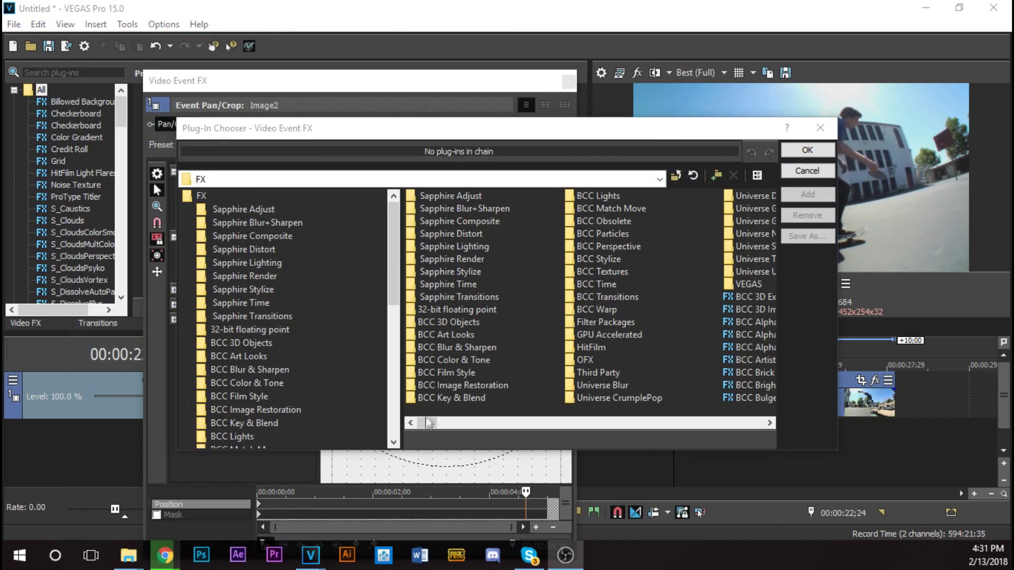
scroll(622, 408, right, 15)
scroll(622, 412, right, 15)
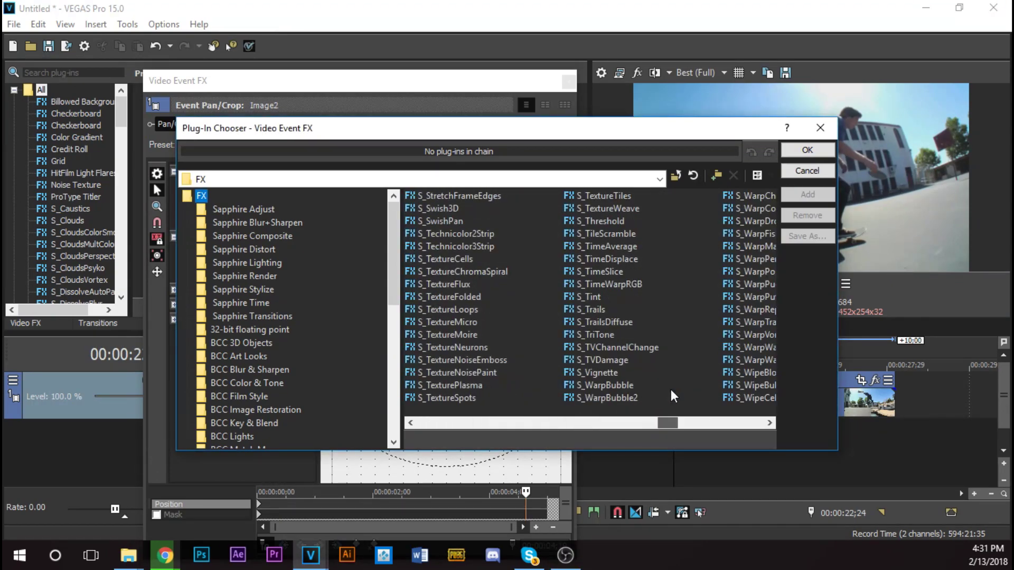
scroll(681, 301, left, 20)
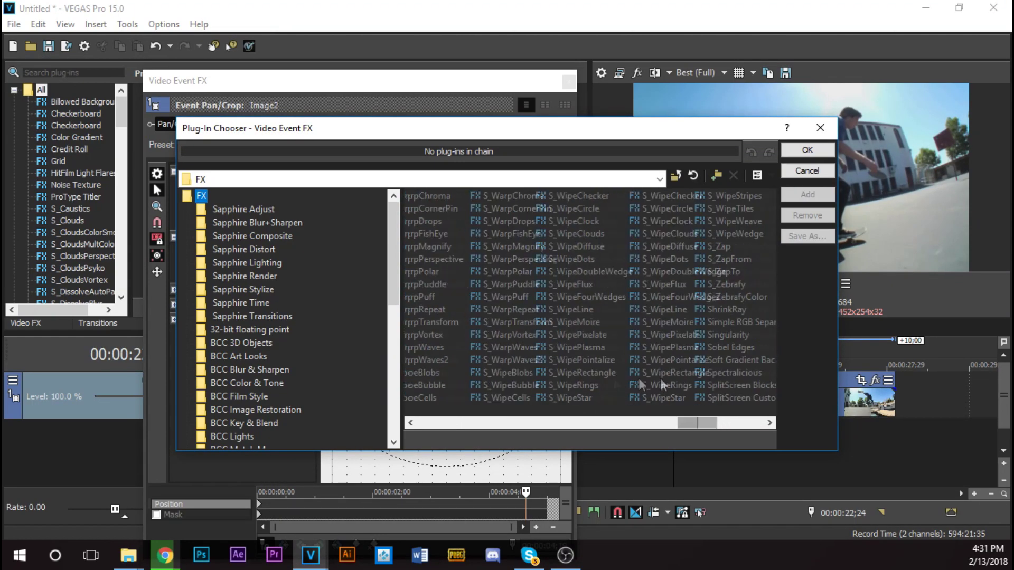
scroll(237, 262, down, 4)
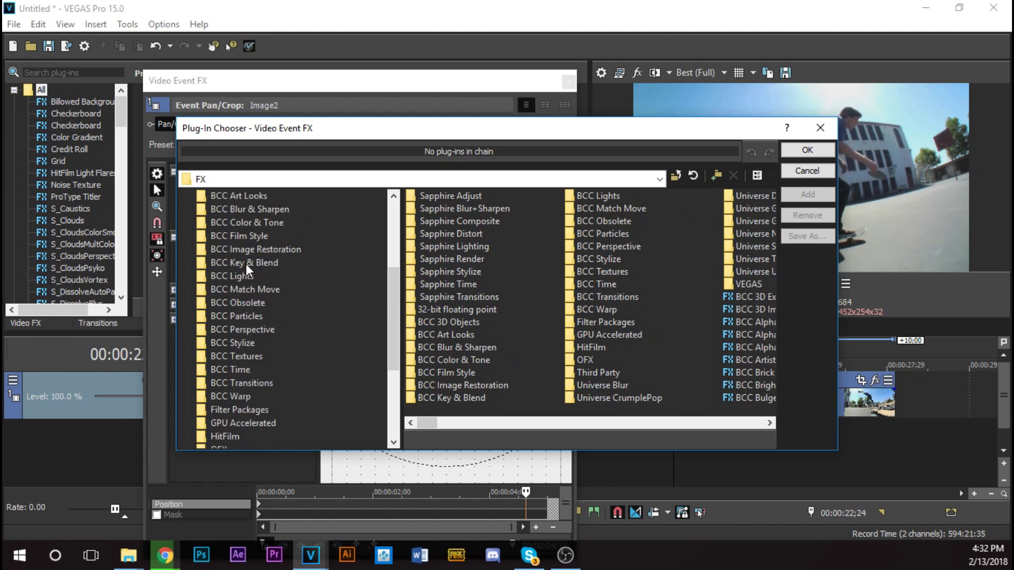
scroll(237, 262, up, 4)
click(244, 250)
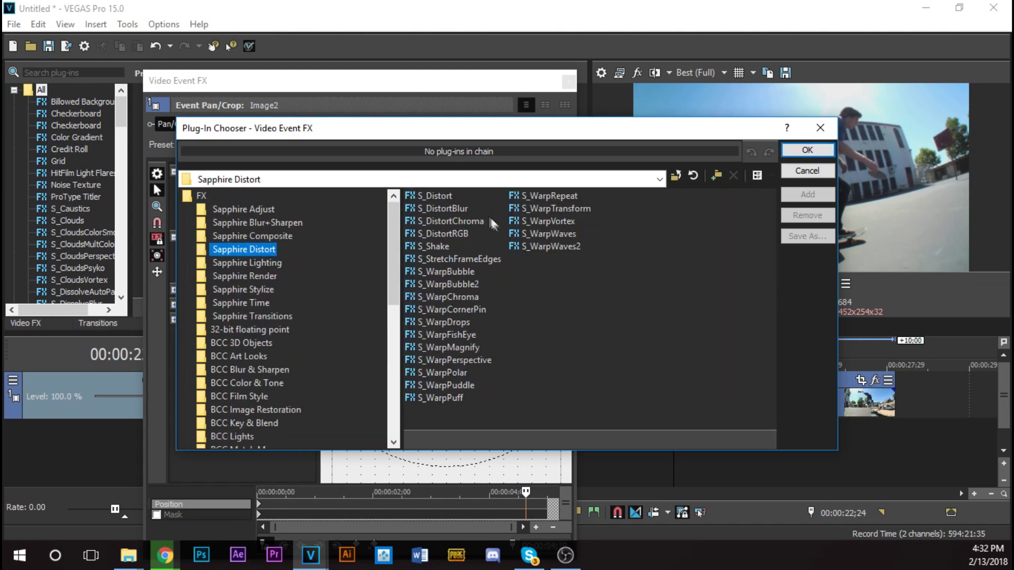
click(201, 196)
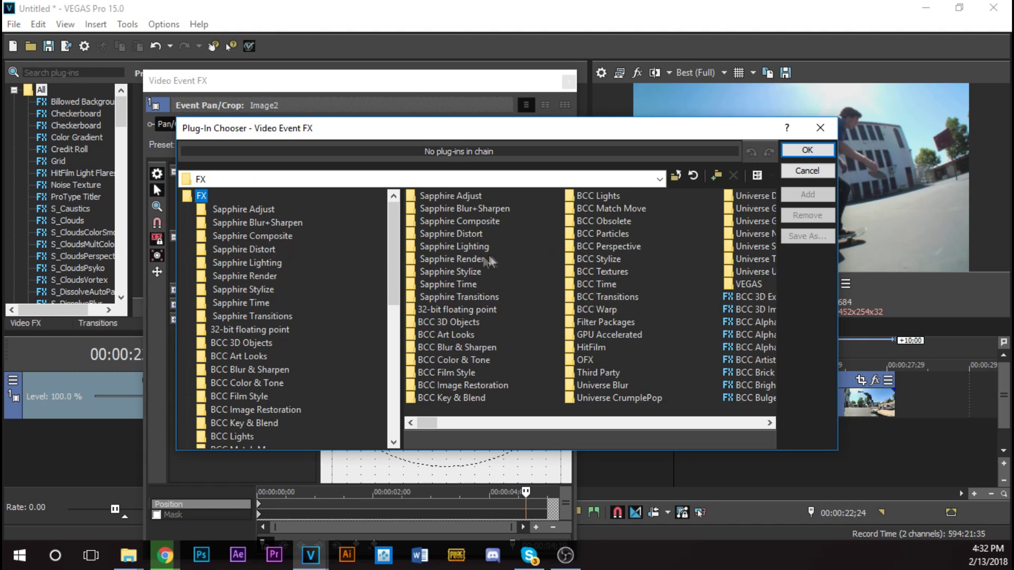
scroll(338, 257, down, 1)
scroll(333, 259, down, 7)
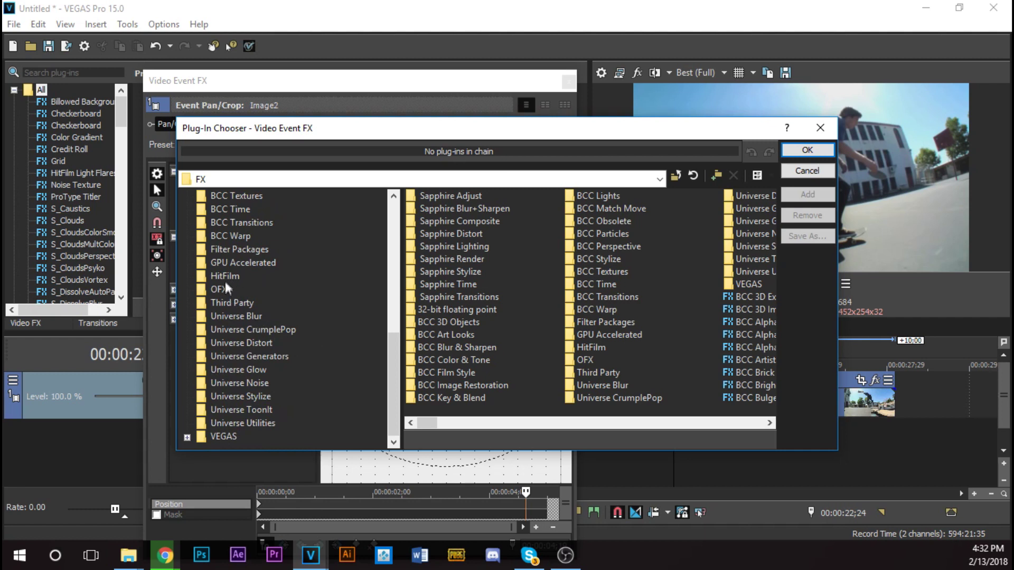
Add the Smooth Transition - Elastic Box (A) filter package to Image2's event effects.
click(243, 250)
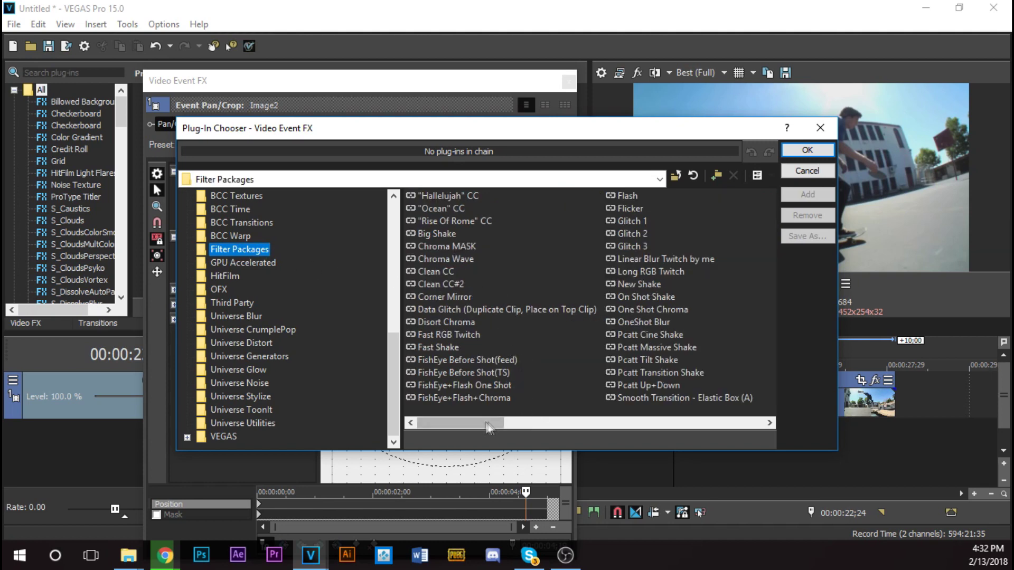
mouse_move(481, 422)
mouse_down()
mouse_move(641, 423)
mouse_move(499, 422)
mouse_up()
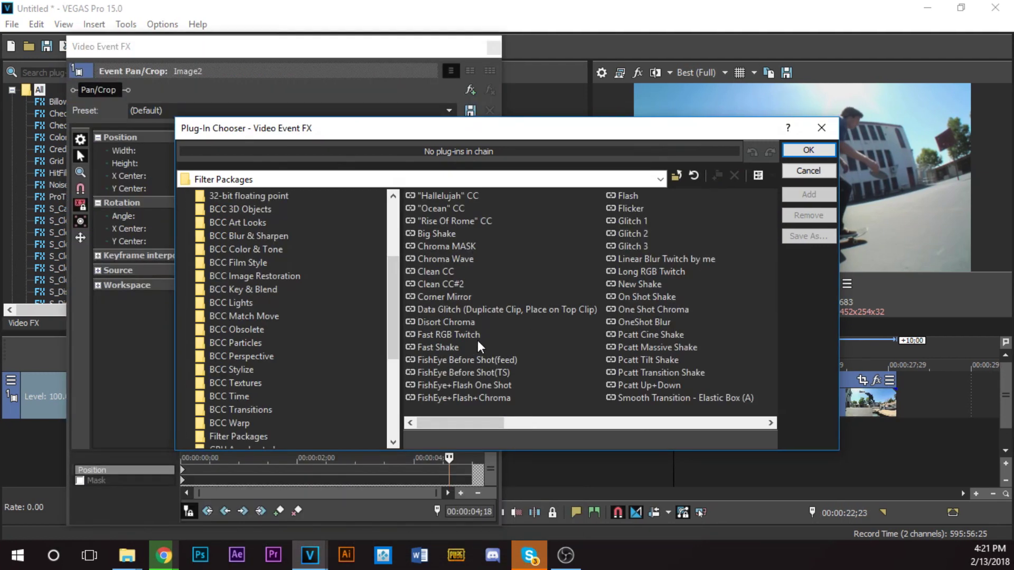
drag(470, 423, 549, 422)
click(519, 400)
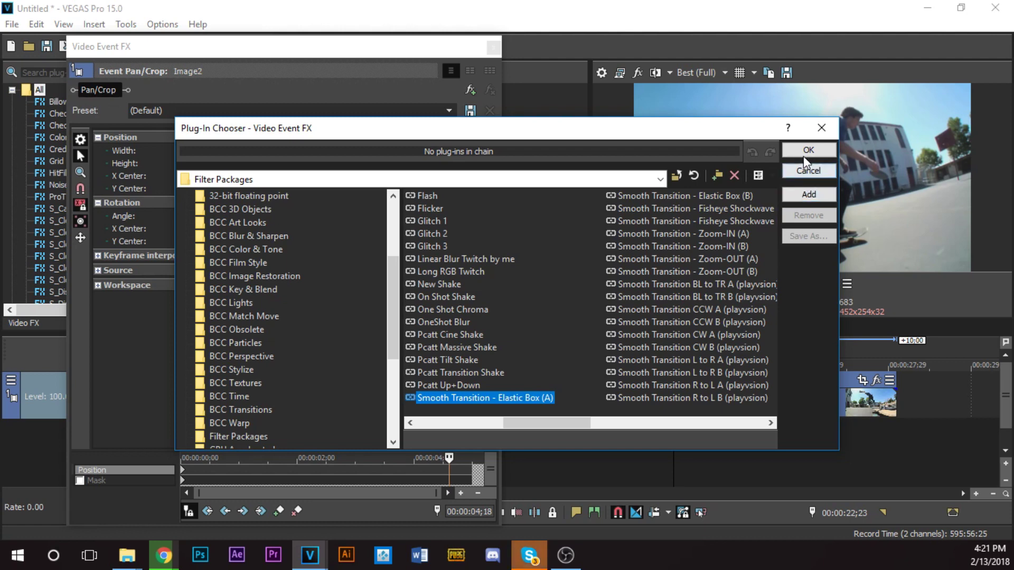
click(809, 194)
click(807, 151)
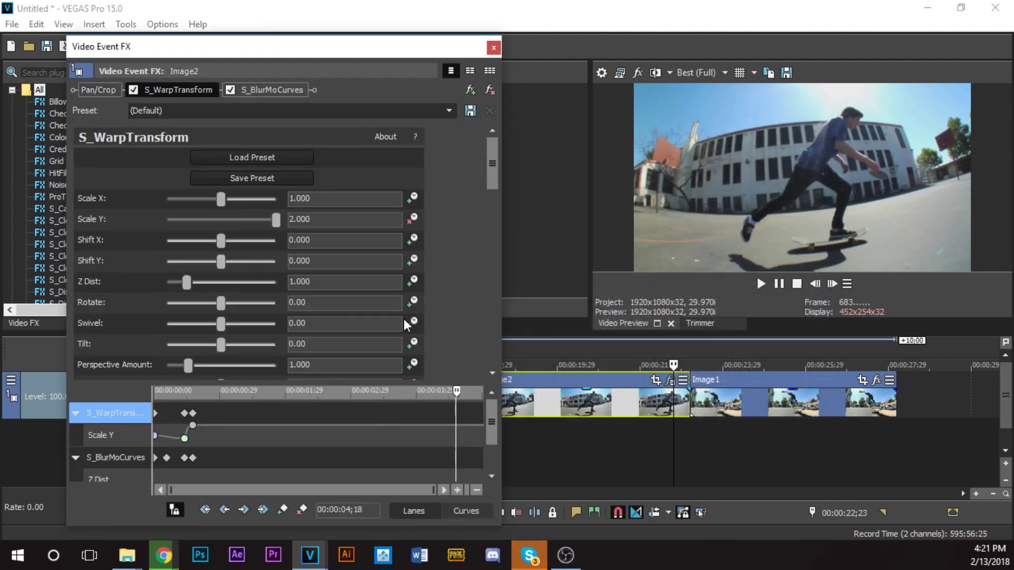
Step through Image2's opening frames to locate the Elastic Box keyframes at 0;18.
drag(322, 49, 243, 59)
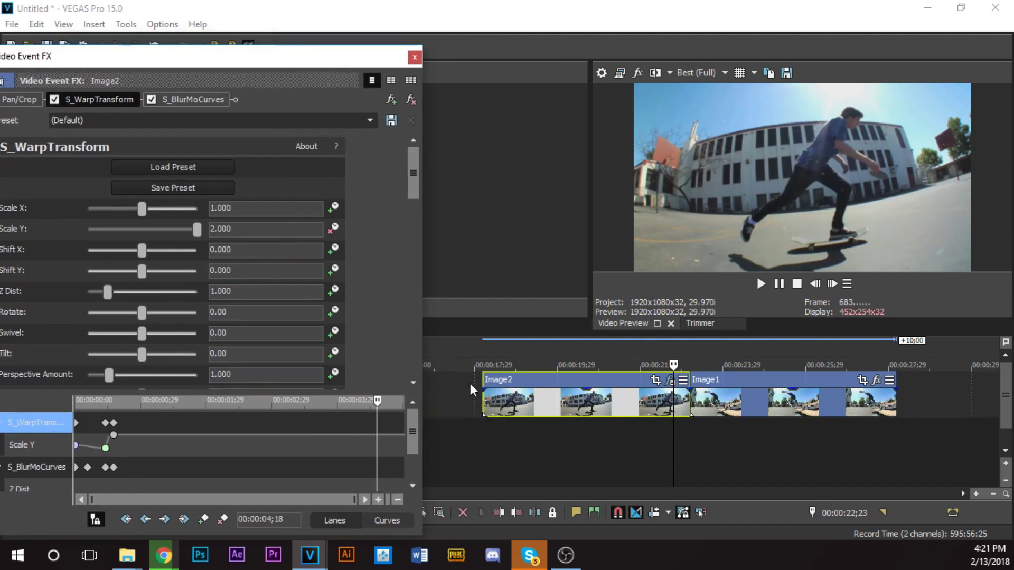
click(482, 383)
click(833, 282)
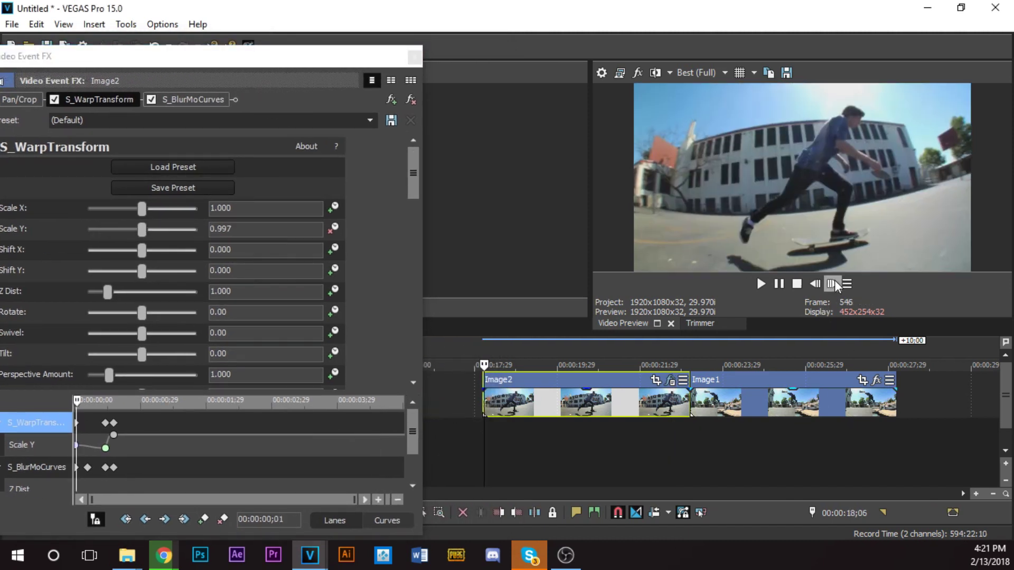
click(838, 280)
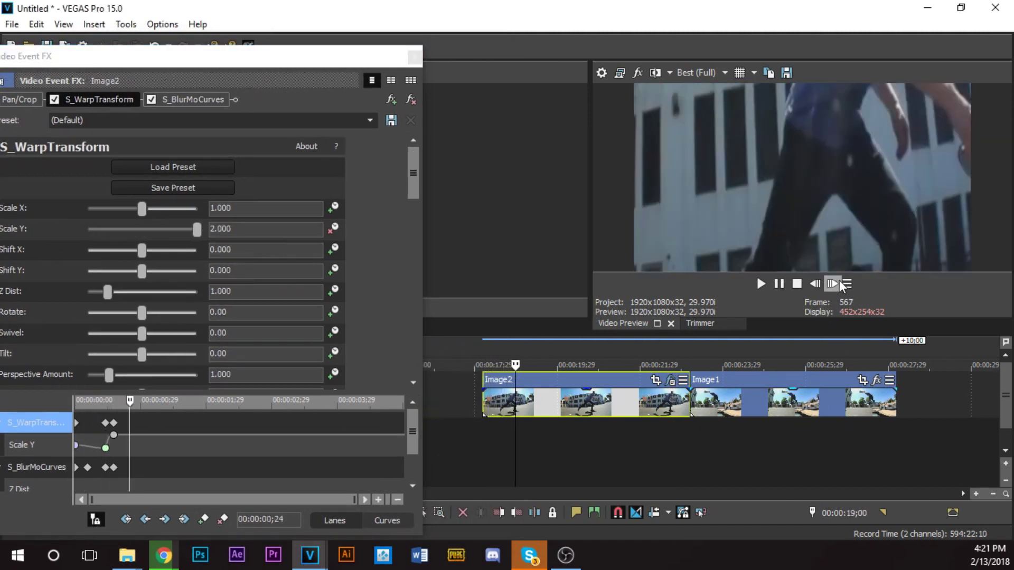
click(114, 421)
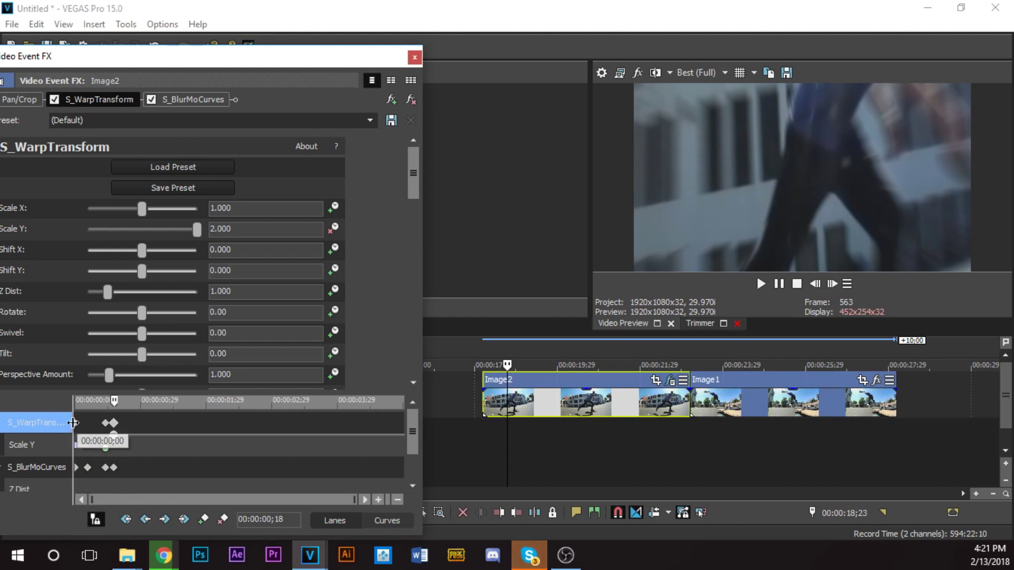
Drag all effect-lane keyframes to Image2's end, preview the cut, and close the effects window.
shift+click(56, 468)
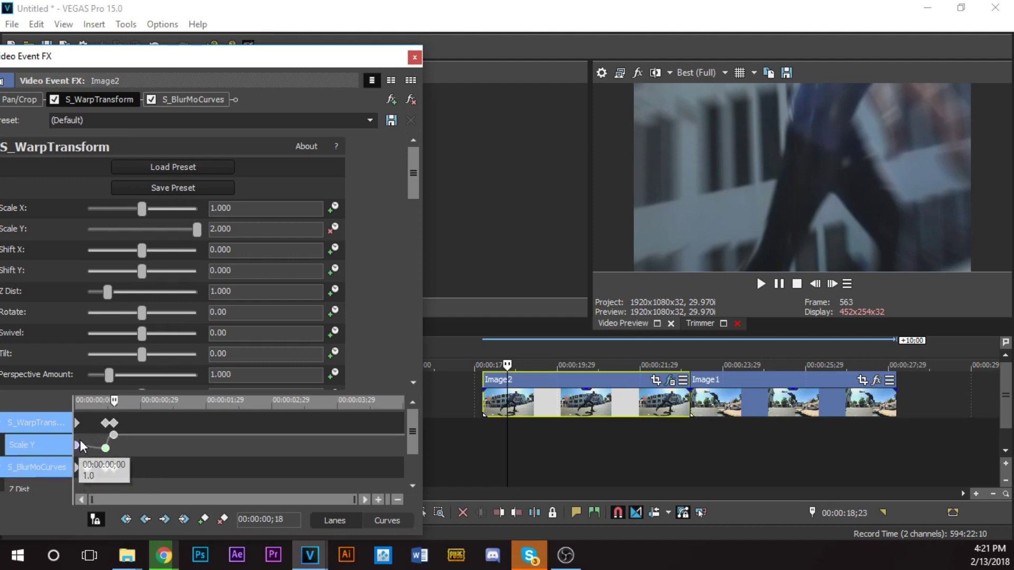
drag(114, 423, 528, 414)
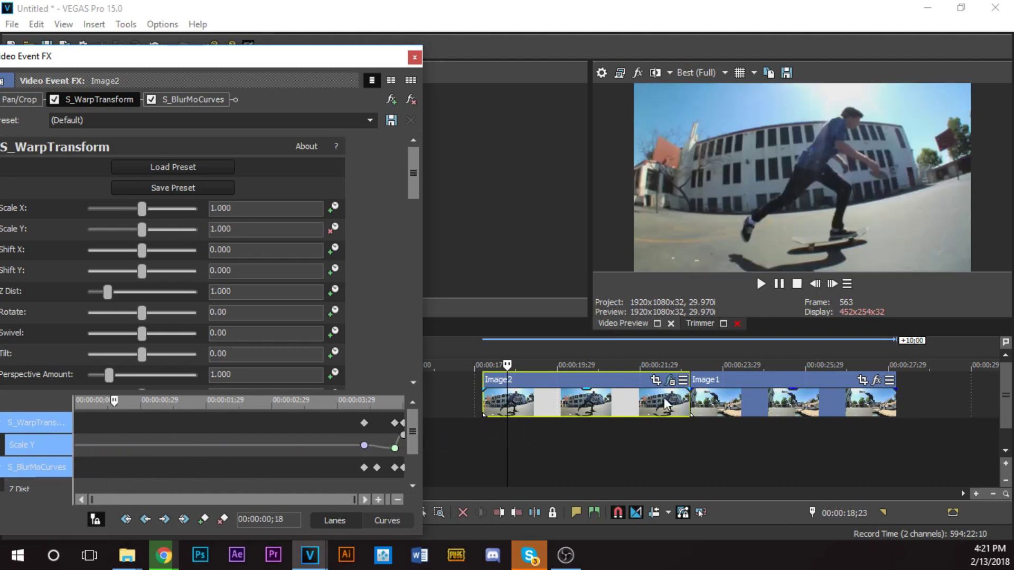
click(674, 399)
click(832, 283)
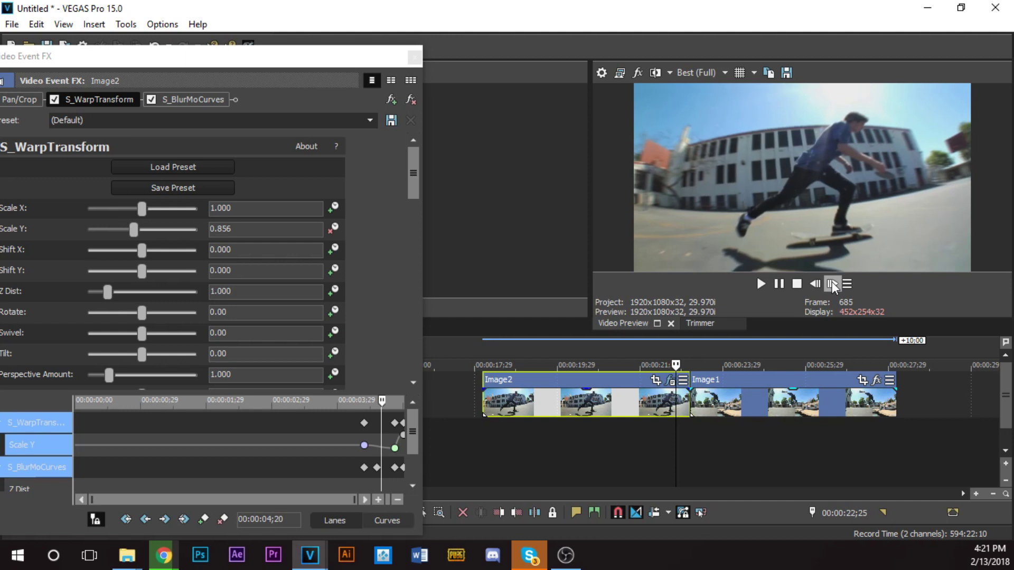
click(832, 283)
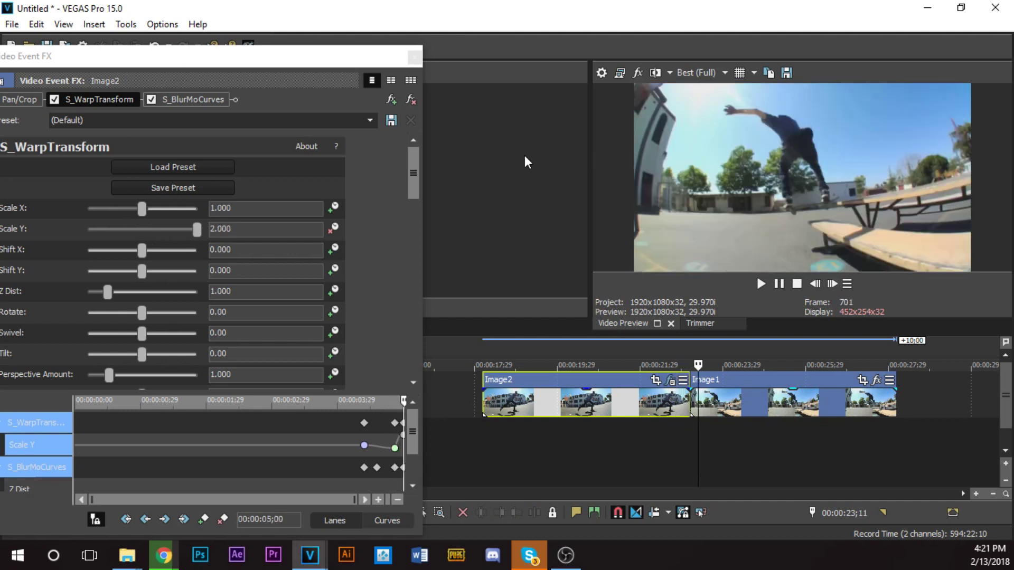
click(414, 57)
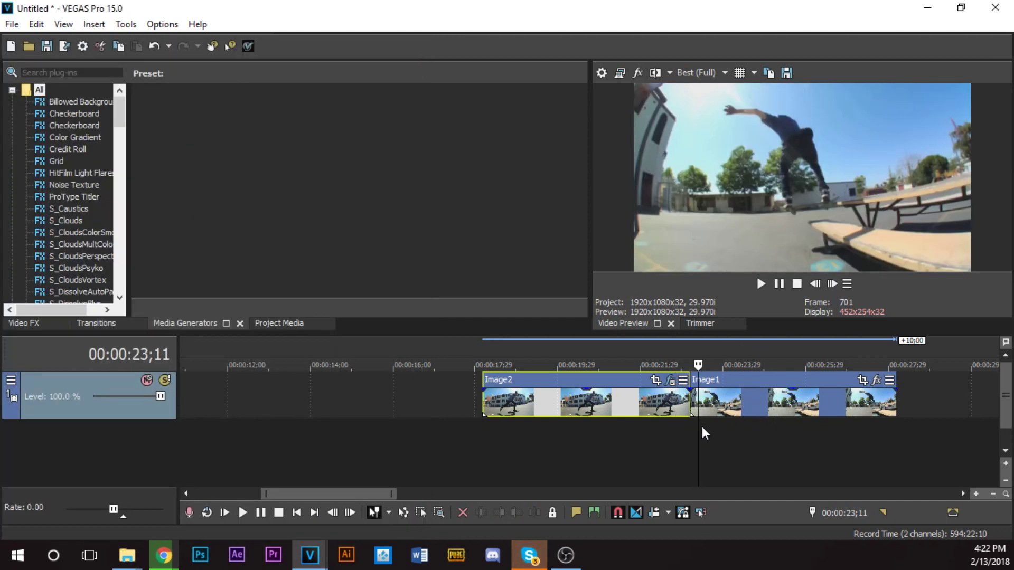
Select Image1 and add the Smooth Transition - Elastic Box (B) package to its Event FX.
click(711, 404)
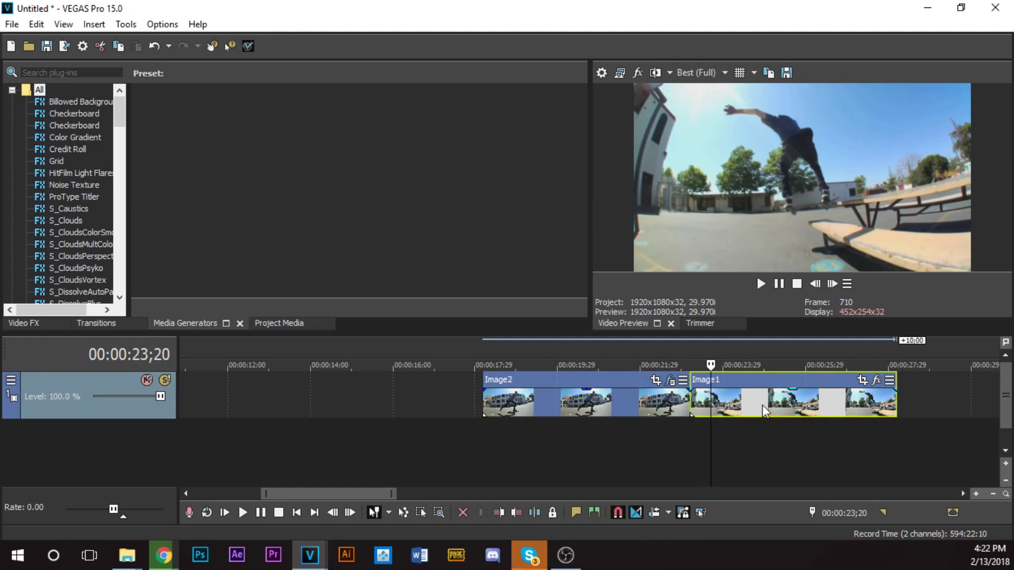
click(876, 381)
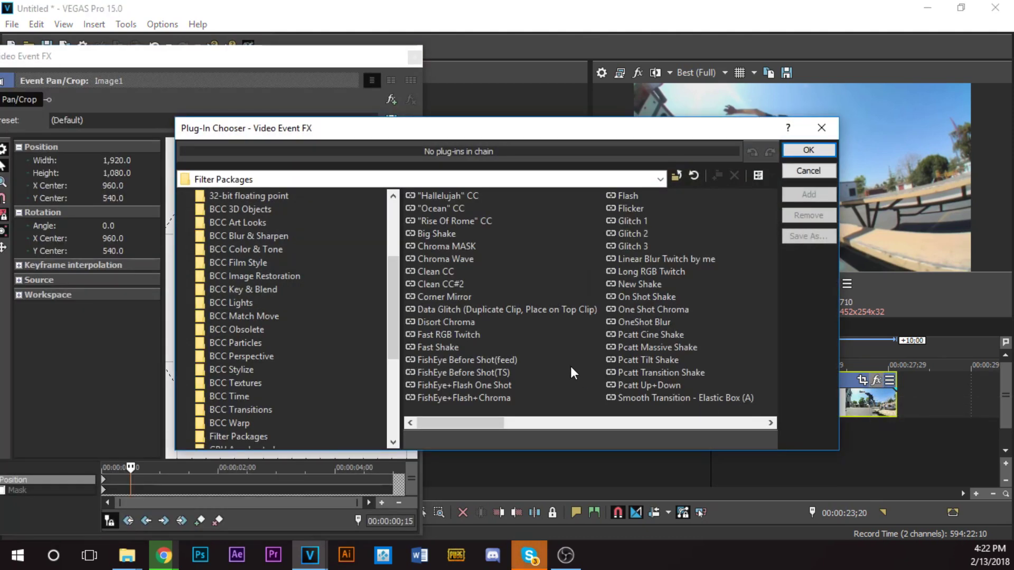
drag(464, 421, 542, 411)
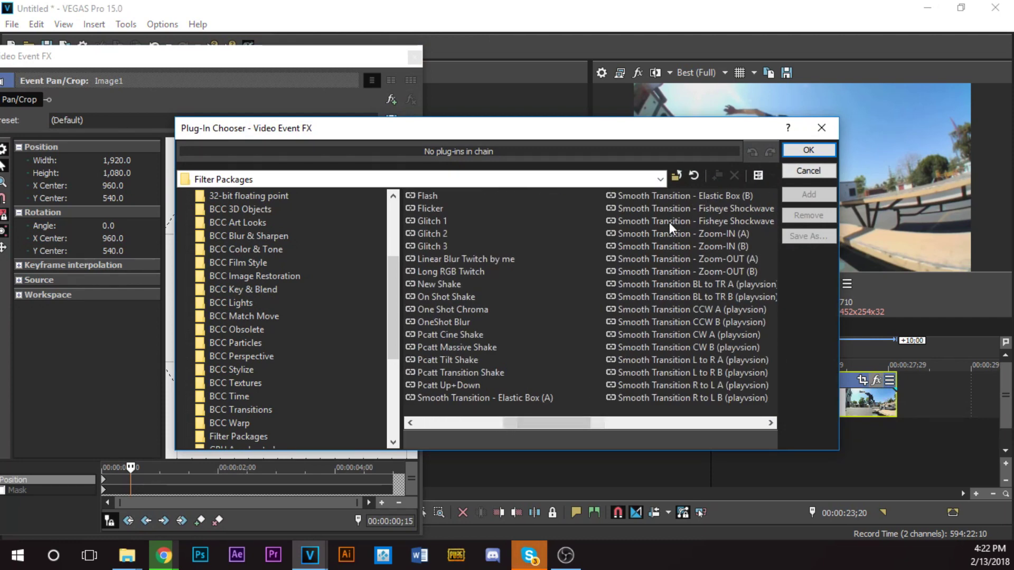
click(714, 196)
click(809, 194)
click(804, 150)
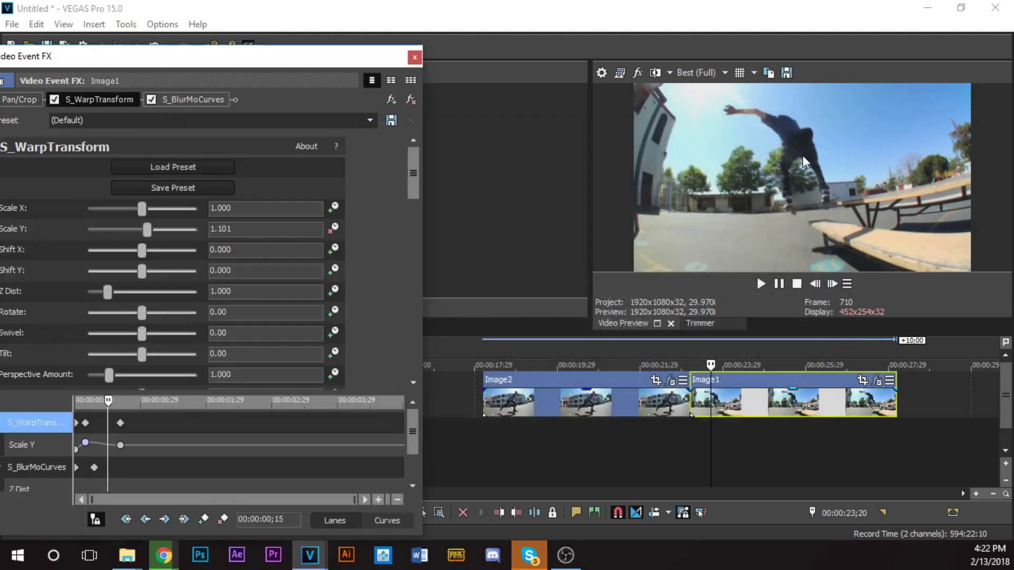
Step frame by frame through the Elastic Box transition at the cut between the skate clips, then close Video Event FX.
click(680, 400)
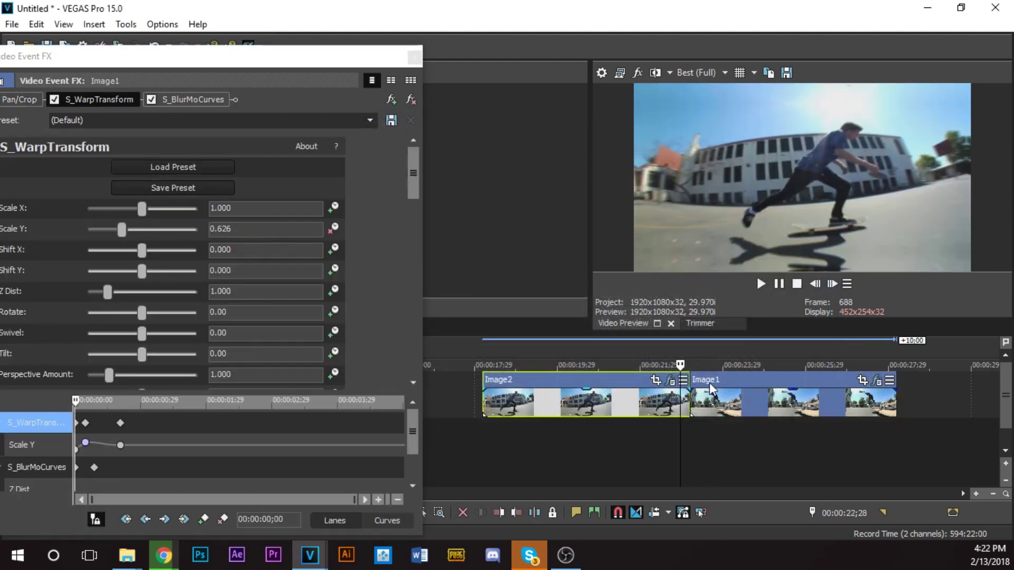
click(828, 284)
click(828, 284)
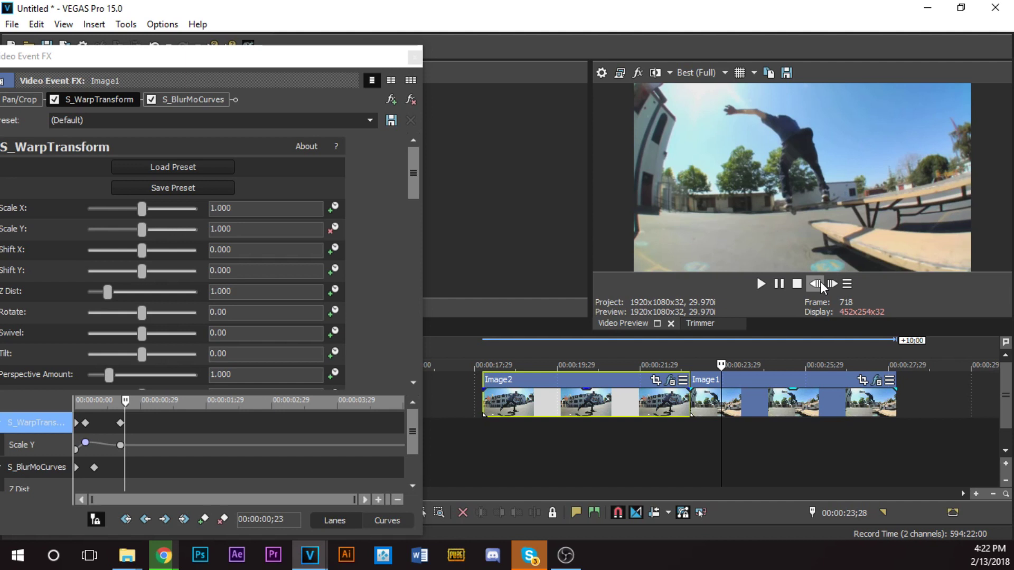
click(816, 284)
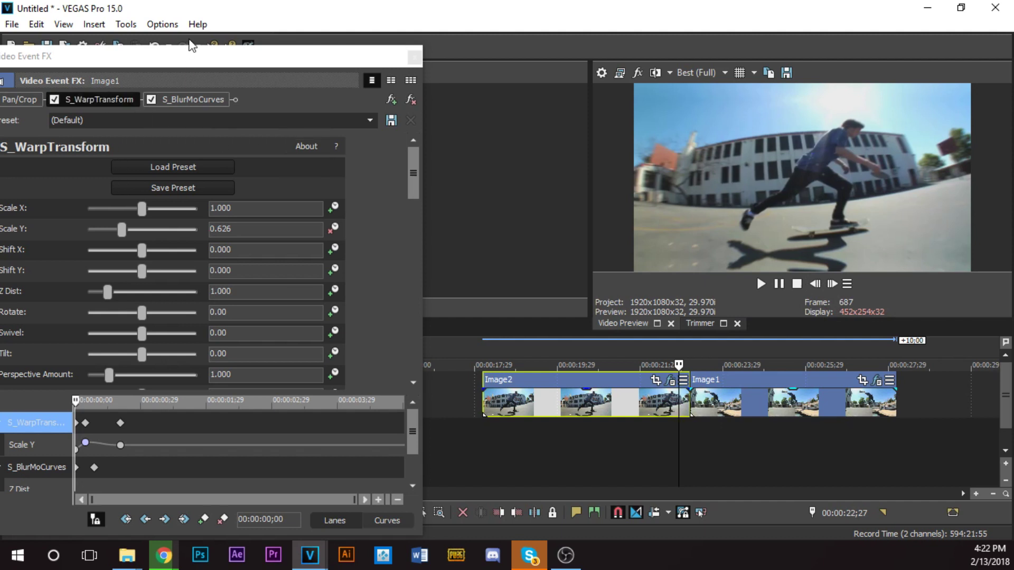
click(834, 283)
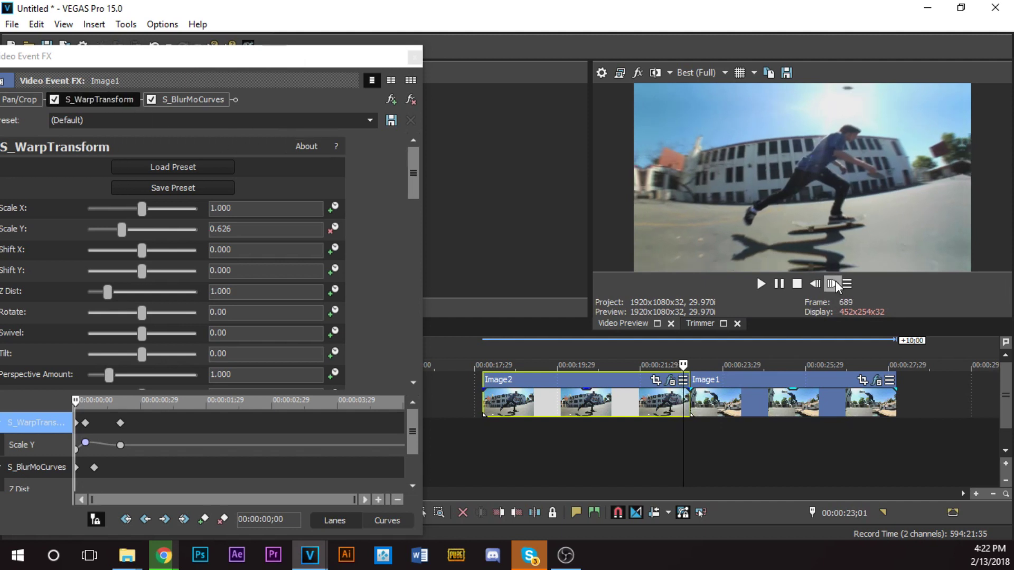
click(833, 283)
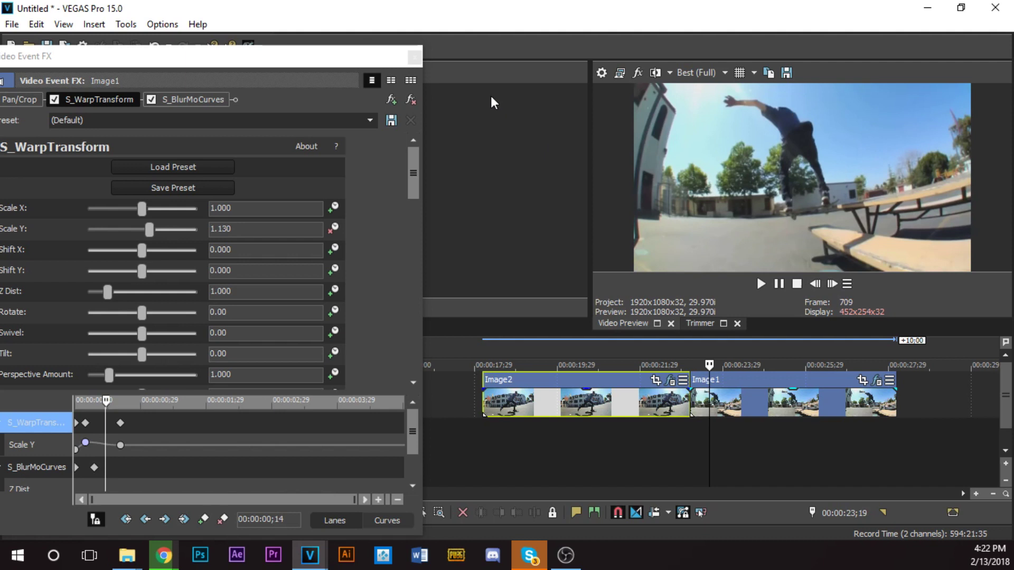
click(415, 57)
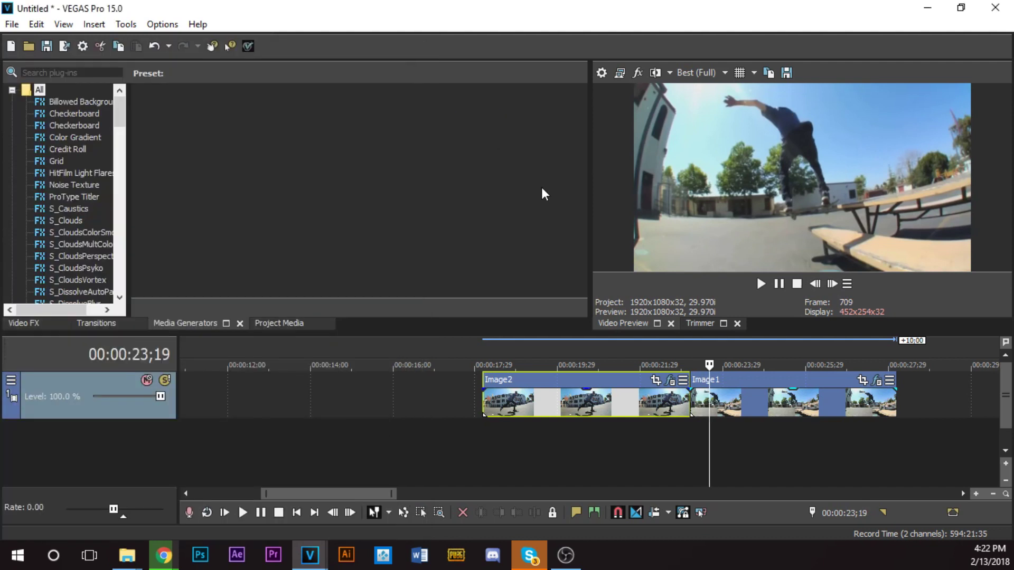